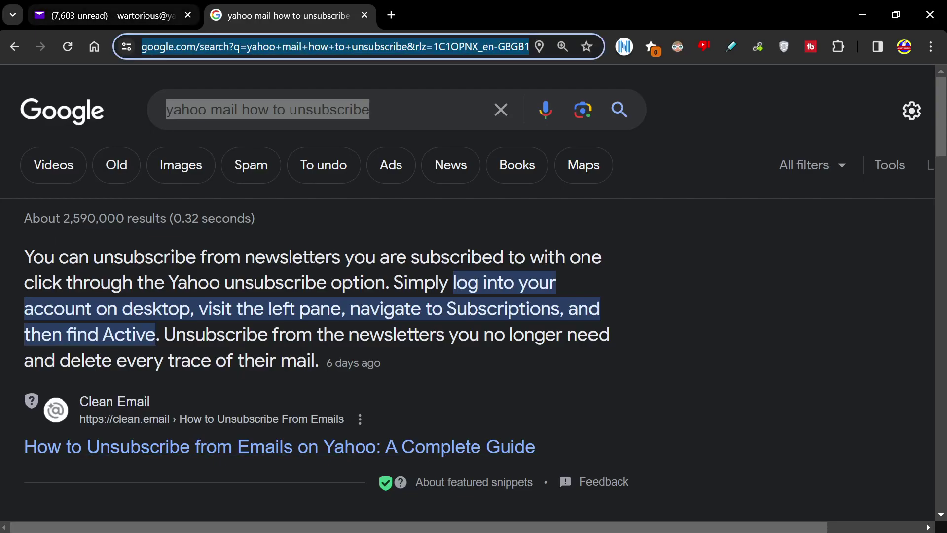
# Step: Switch to the Yahoo Mail tab and go back to the Inbox message list
pyautogui.click(111, 16)
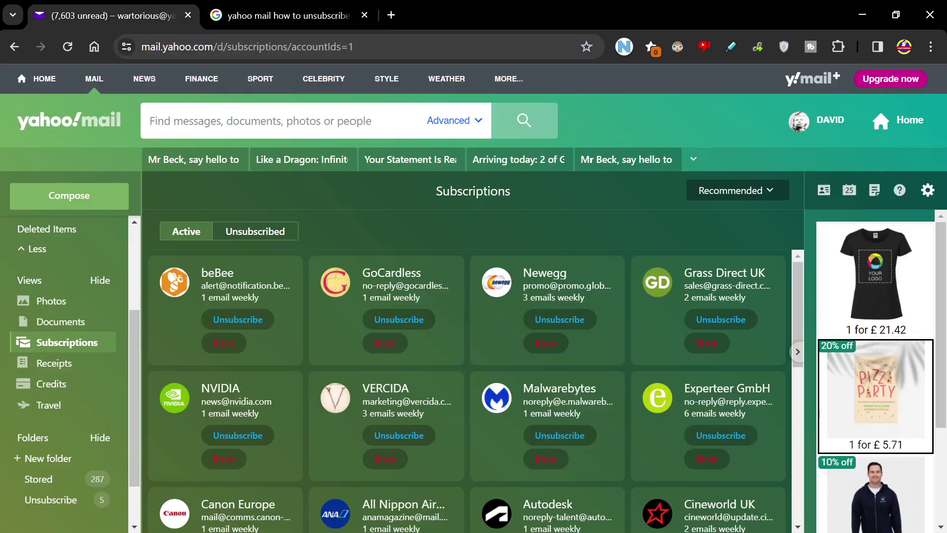
pyautogui.scroll(3, 67, 333)
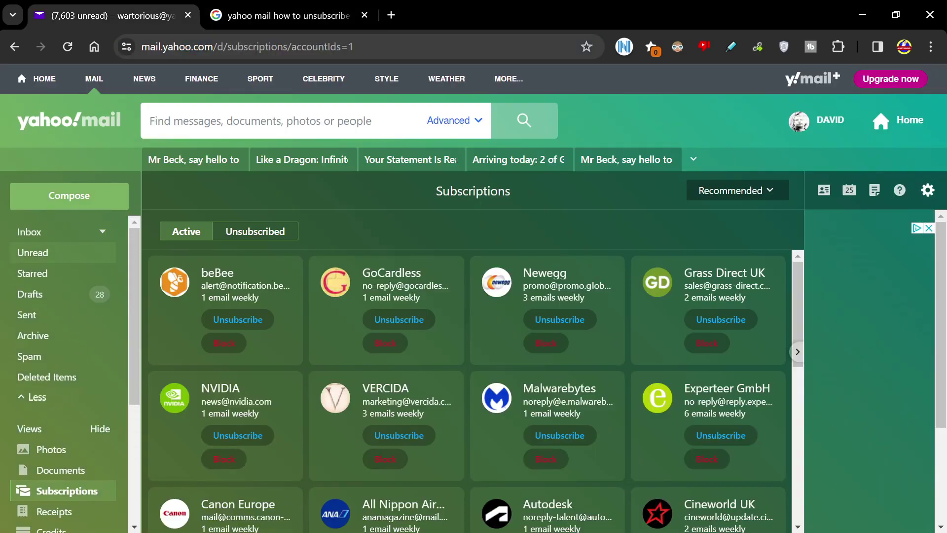
pyautogui.click(30, 232)
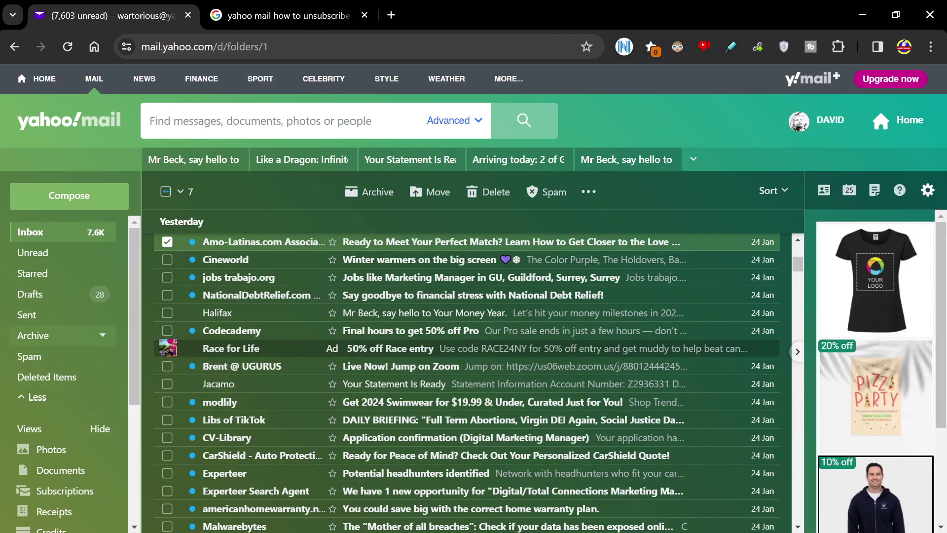
pyautogui.scroll(-2, 59, 437)
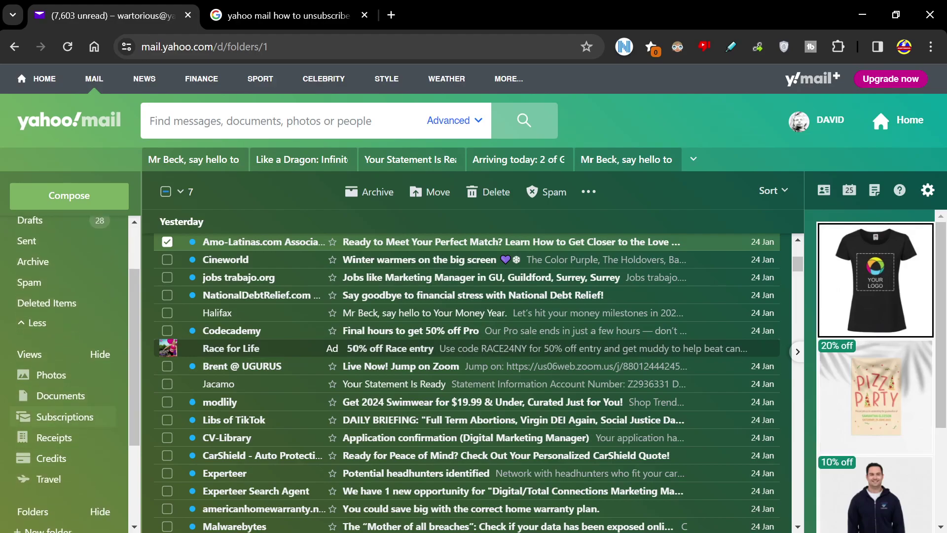
pyautogui.scroll(2, 68, 369)
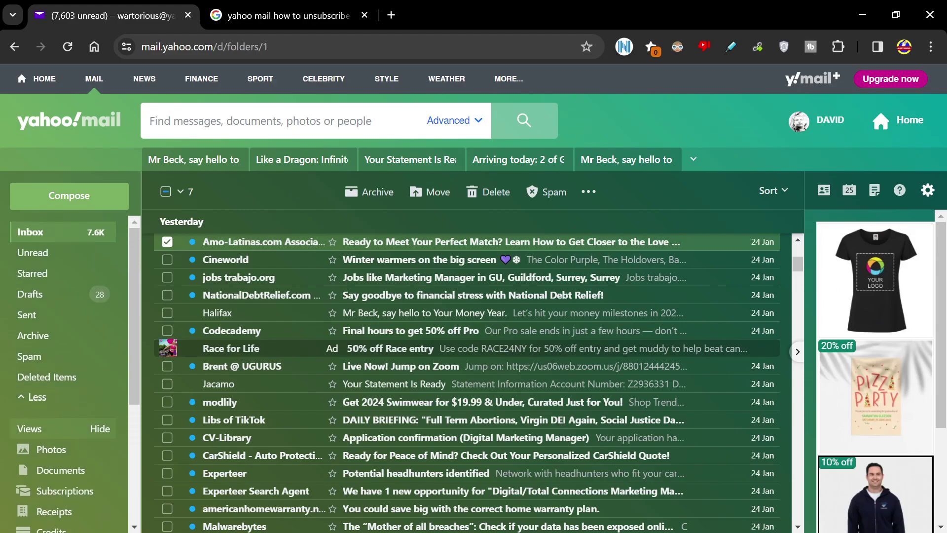
pyautogui.scroll(-1, 67, 370)
pyautogui.scroll(-4, 66, 369)
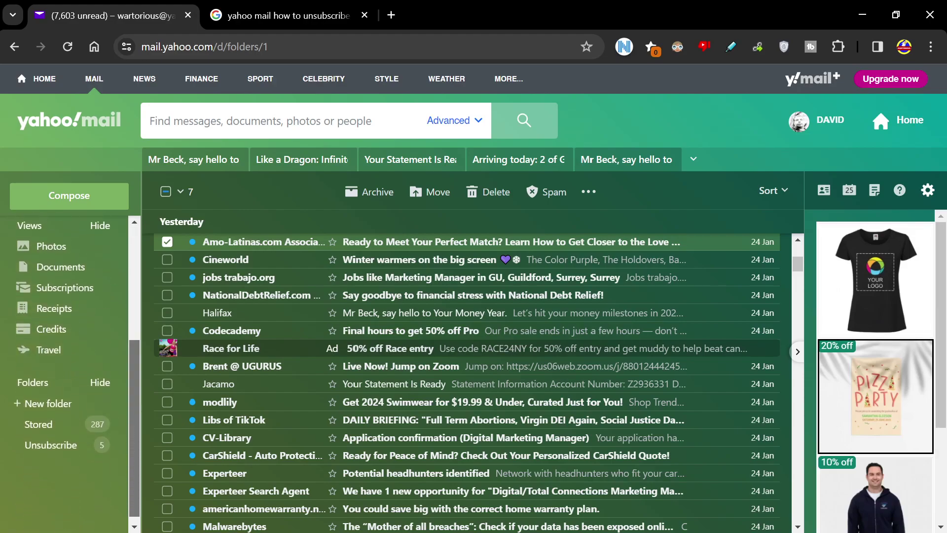
pyautogui.scroll(1, 67, 370)
# Step: Open the Subscriptions view from the Views section of the sidebar
pyautogui.click(67, 325)
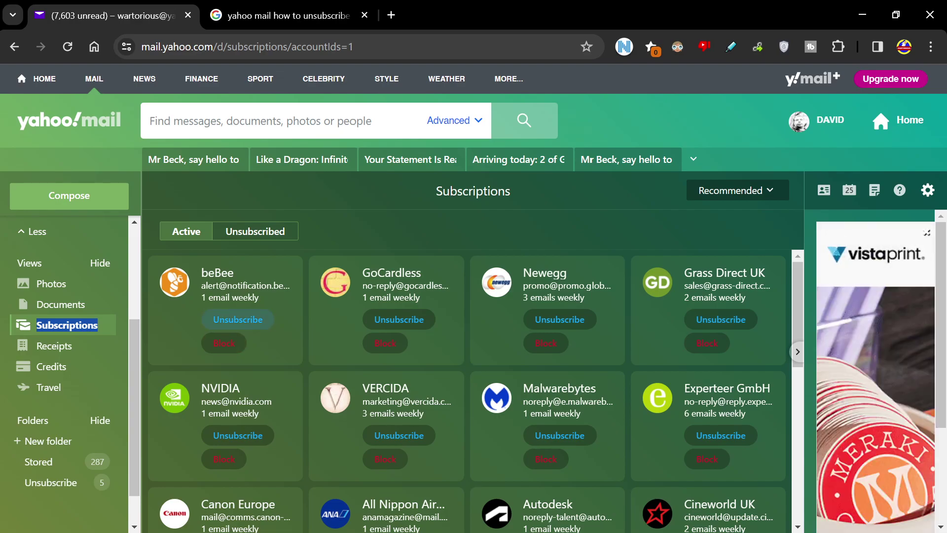
# Step: Unsubscribe from beBee, Newegg, GoCardless, Grass Direct UK and NVIDIA
pyautogui.click(238, 319)
pyautogui.click(366, 330)
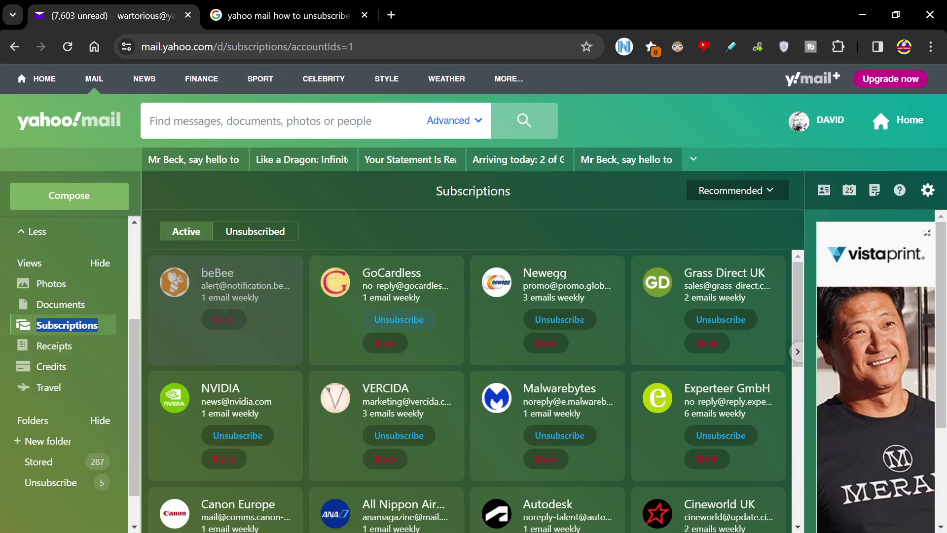
pyautogui.click(399, 320)
pyautogui.click(364, 330)
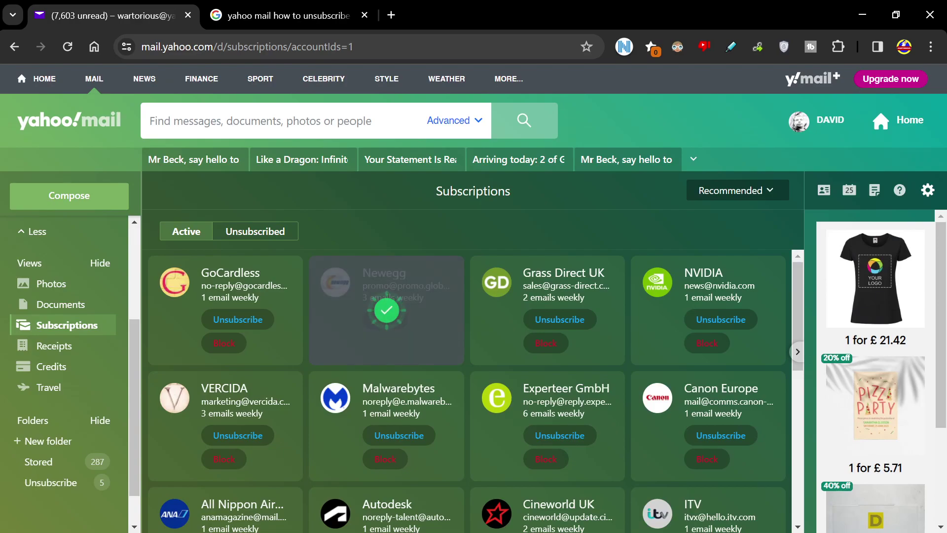
pyautogui.click(237, 319)
pyautogui.click(365, 330)
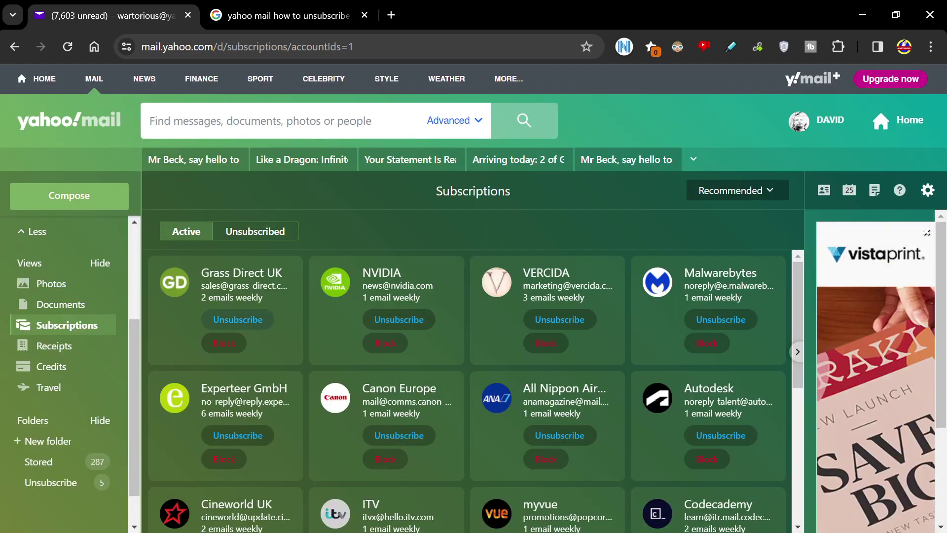
pyautogui.click(237, 319)
pyautogui.click(366, 330)
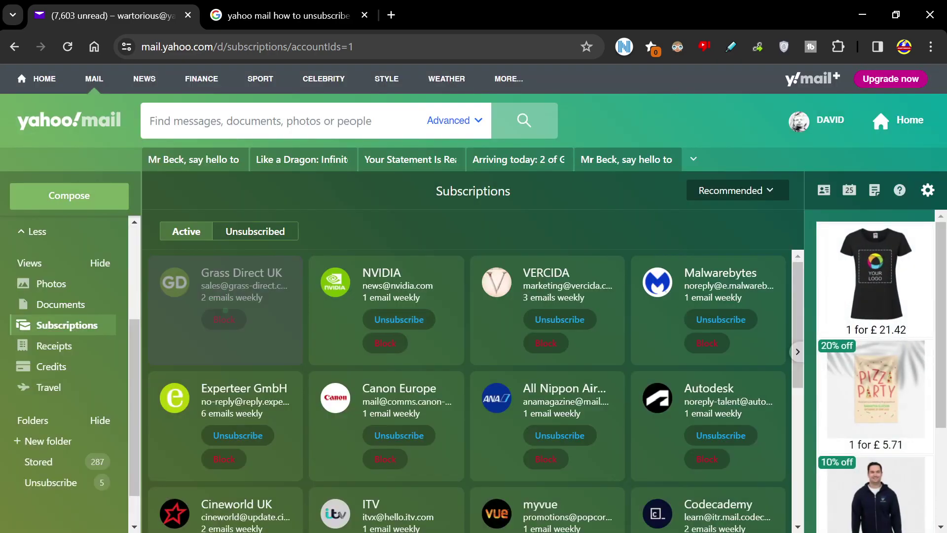
pyautogui.click(237, 319)
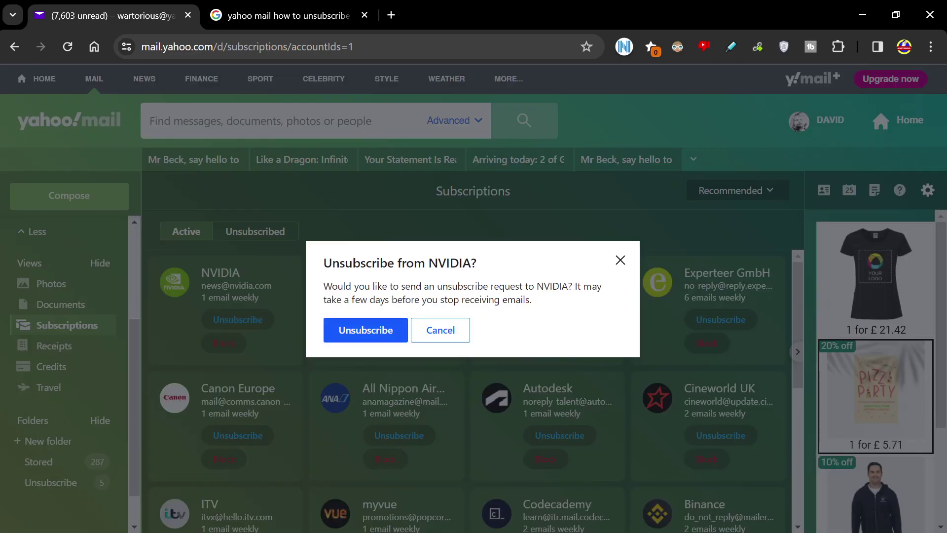
pyautogui.click(366, 330)
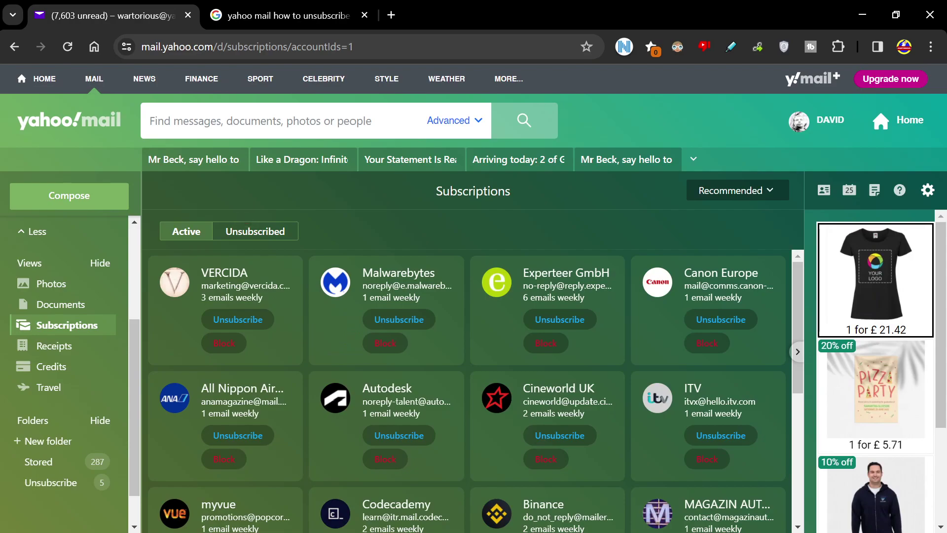
# Step: Unsubscribe from VERCIDA, Malwarebytes, Experteer GmbH and Canon Europe, then start on All Nippon Airways
pyautogui.click(237, 319)
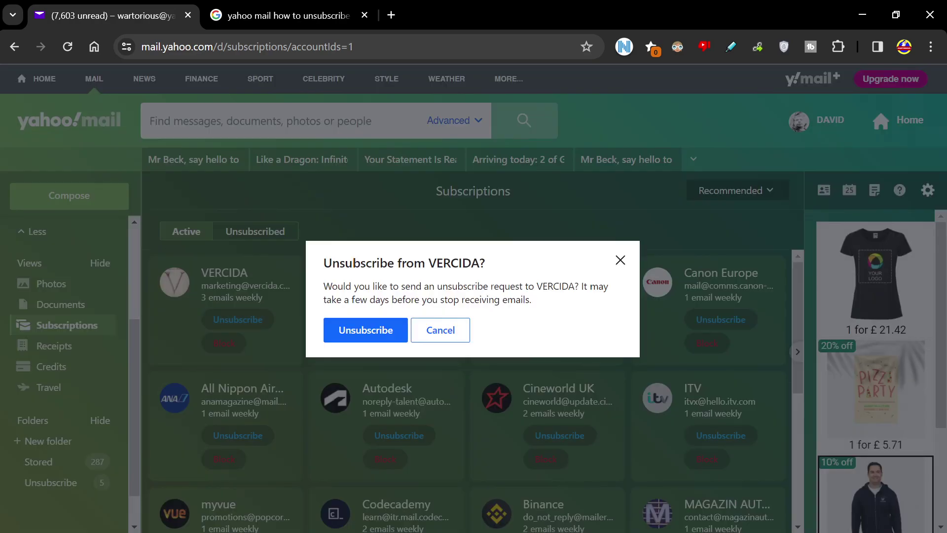
pyautogui.click(366, 330)
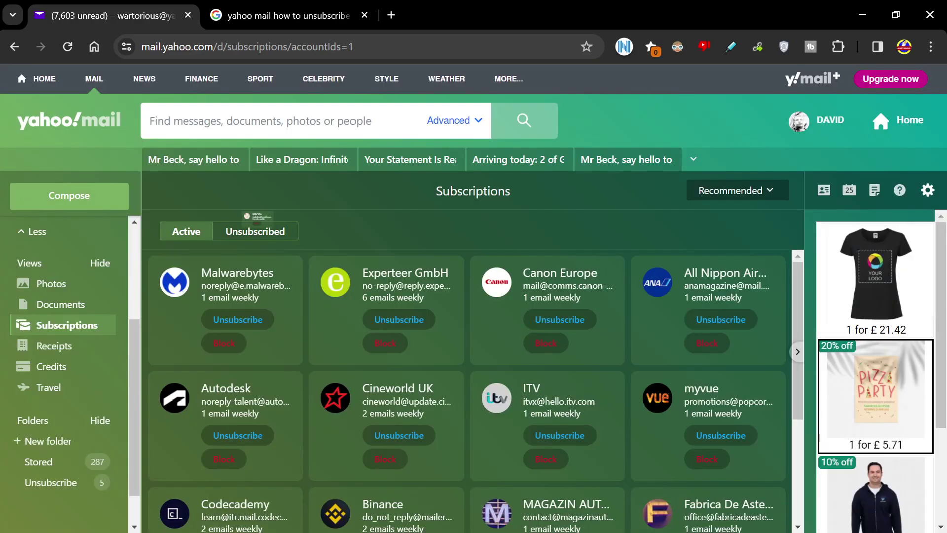
pyautogui.click(238, 319)
pyautogui.click(368, 331)
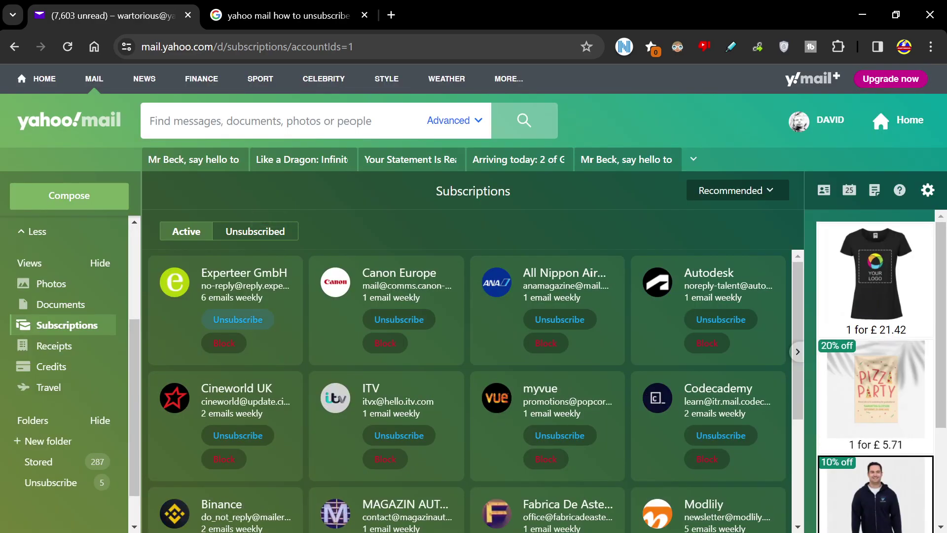
pyautogui.click(238, 319)
pyautogui.click(366, 331)
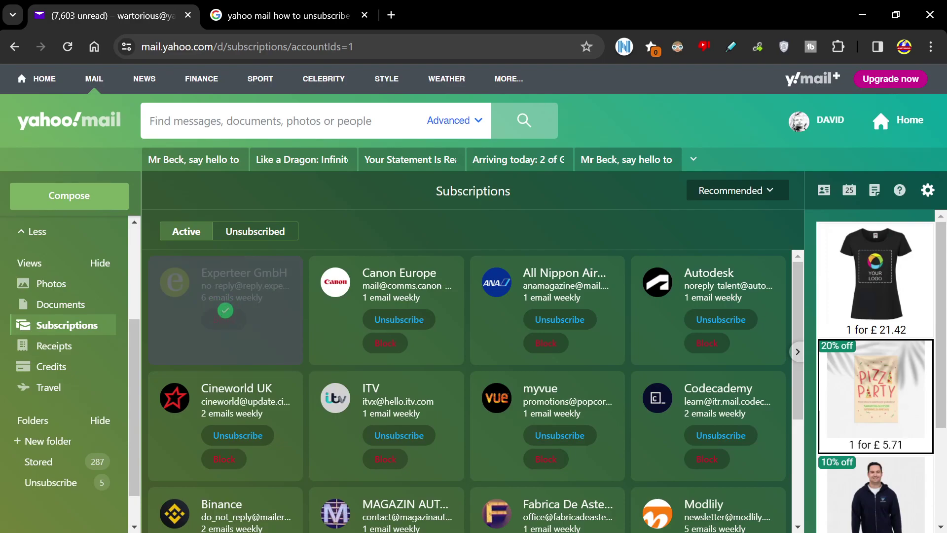
pyautogui.click(238, 319)
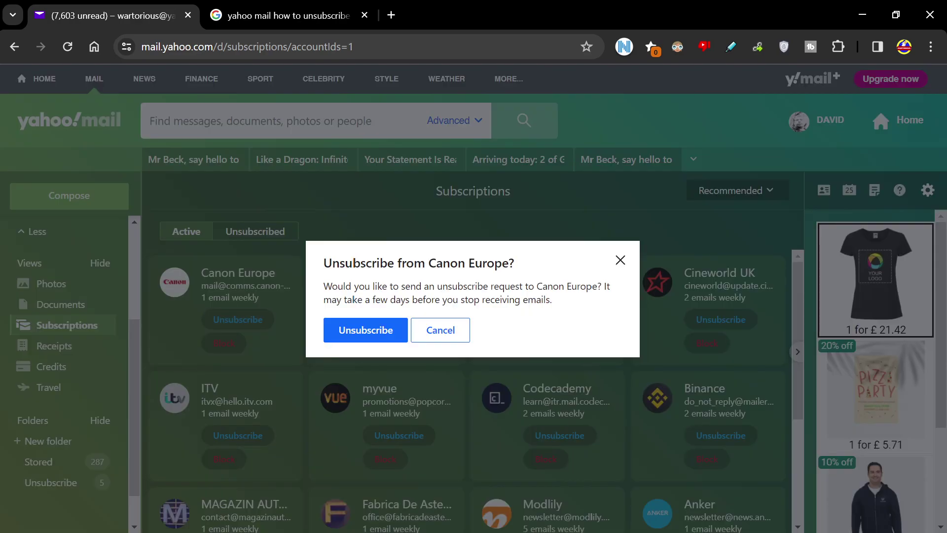
pyautogui.click(366, 330)
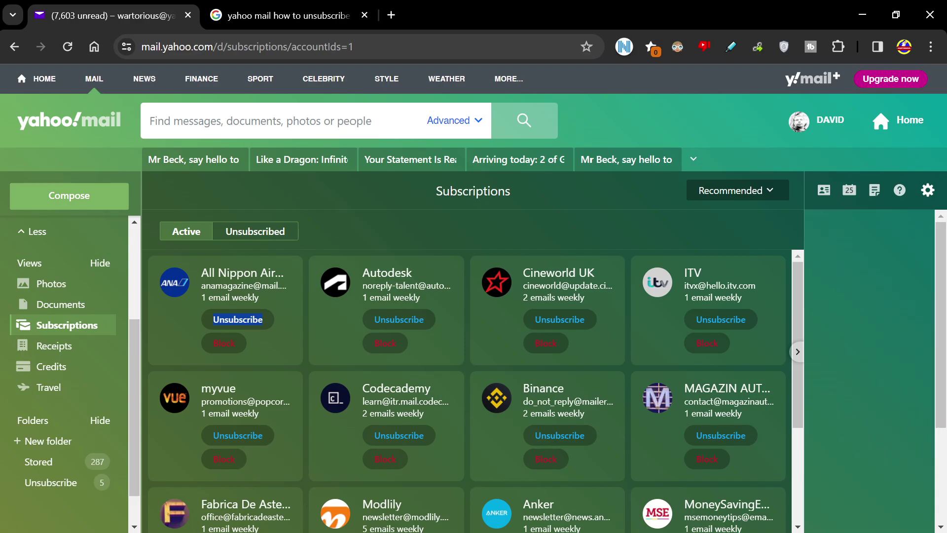
pyautogui.click(237, 319)
pyautogui.click(364, 336)
pyautogui.click(237, 319)
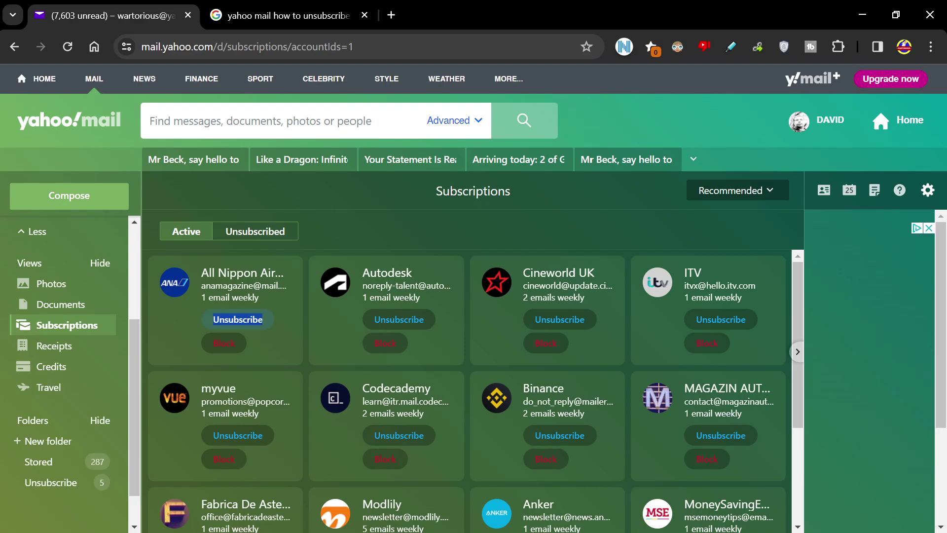
# Step: Confirm All Nippon Airways, then unsubscribe from Autodesk, Cineworld UK, ITV, myvue and Codecademy
pyautogui.press('Return')
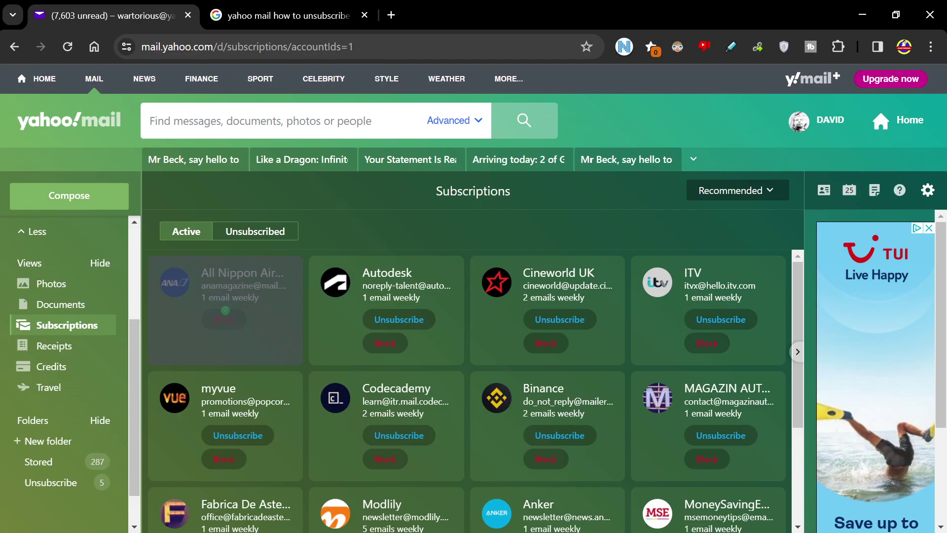
pyautogui.click(238, 318)
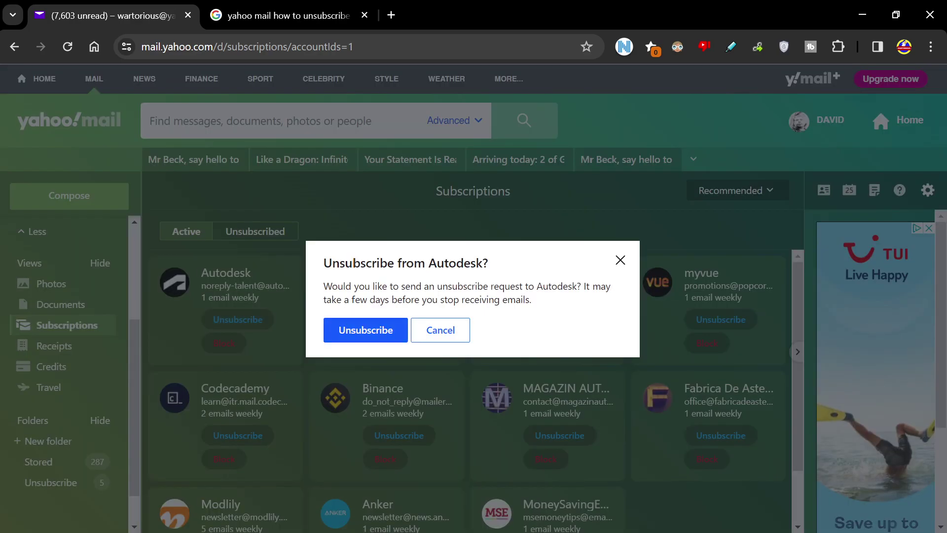
pyautogui.press('Return')
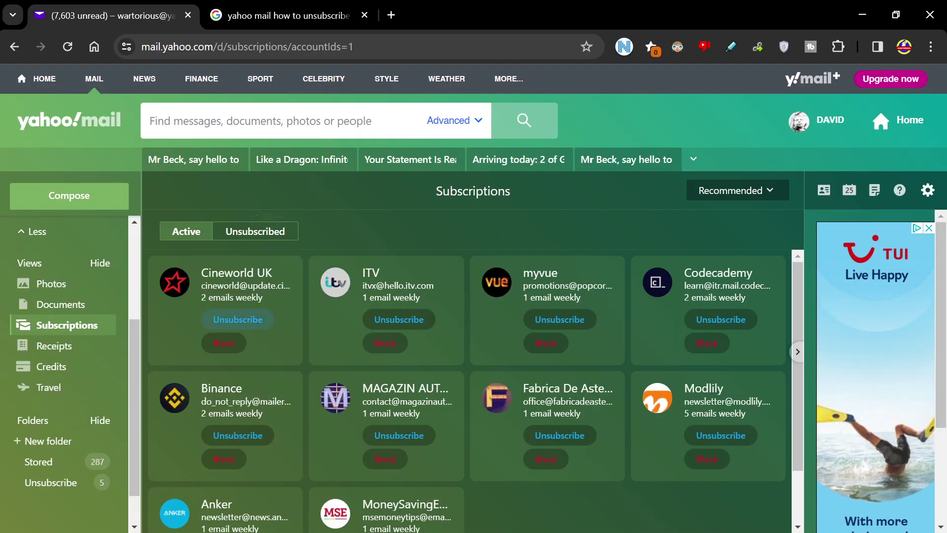
pyautogui.click(237, 319)
pyautogui.press('Return')
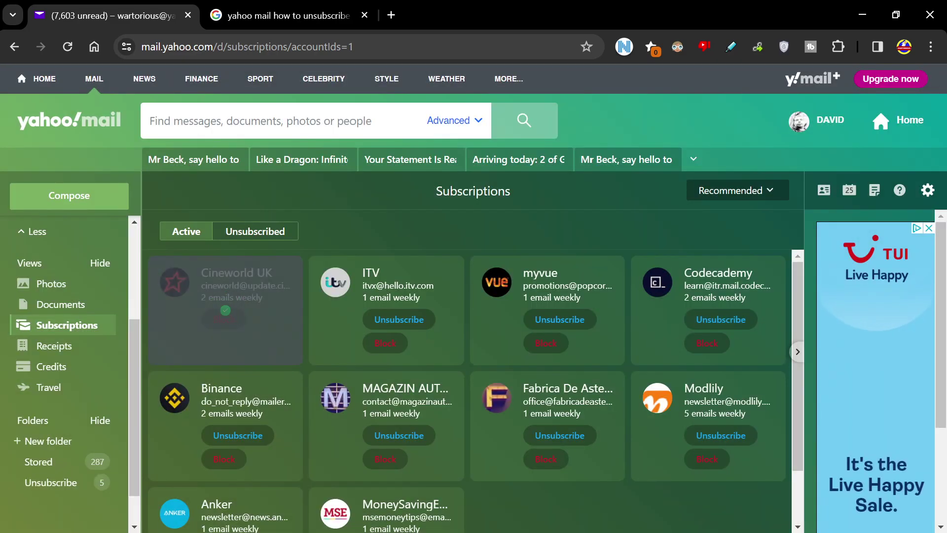
pyautogui.click(237, 318)
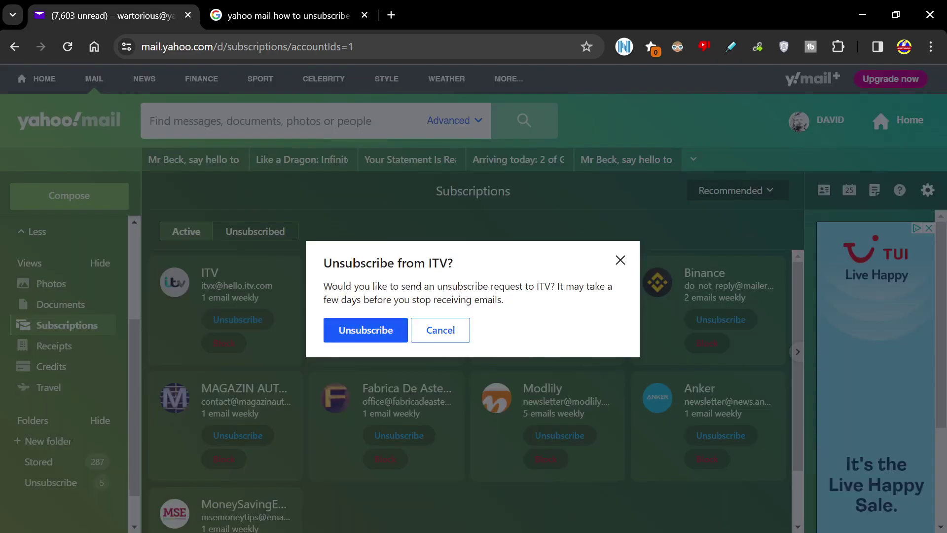
pyautogui.press('Return')
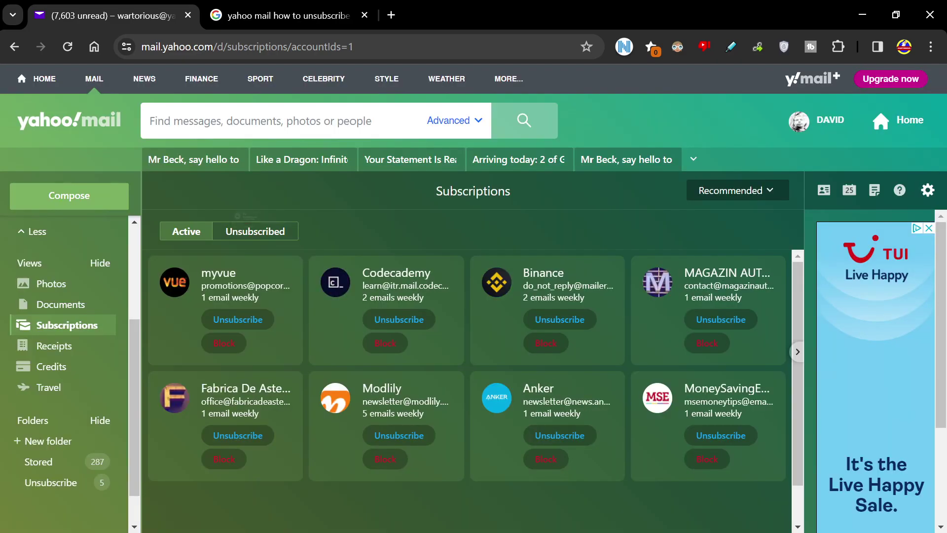
pyautogui.click(238, 319)
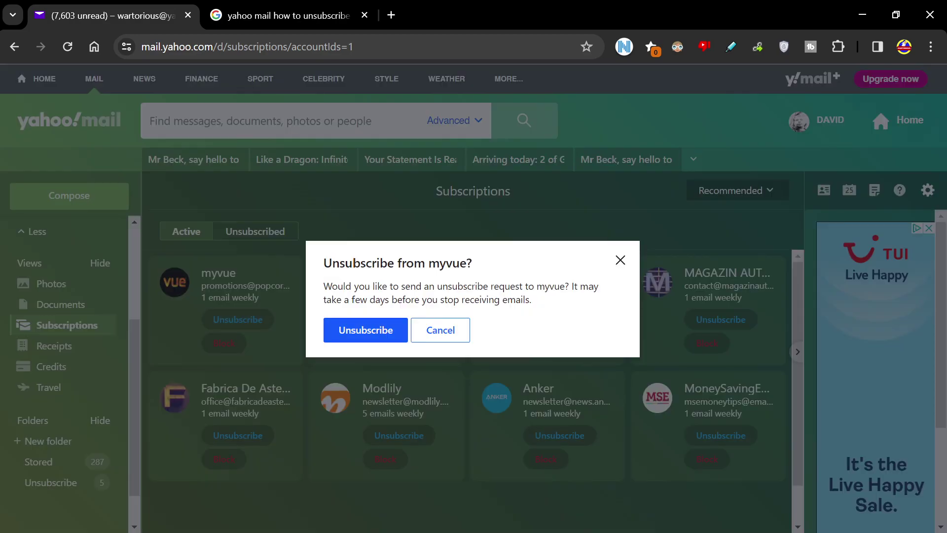
pyautogui.press('Return')
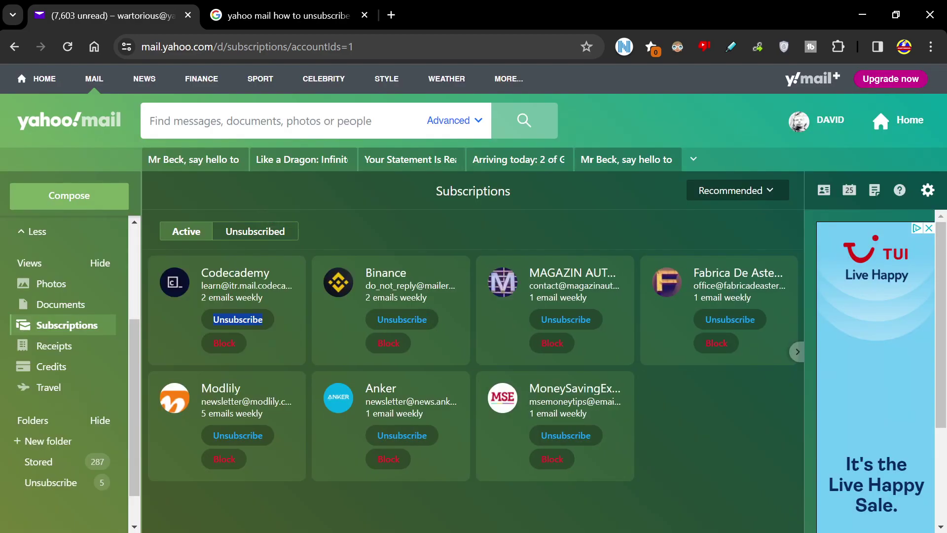
pyautogui.click(237, 319)
pyautogui.press('Return')
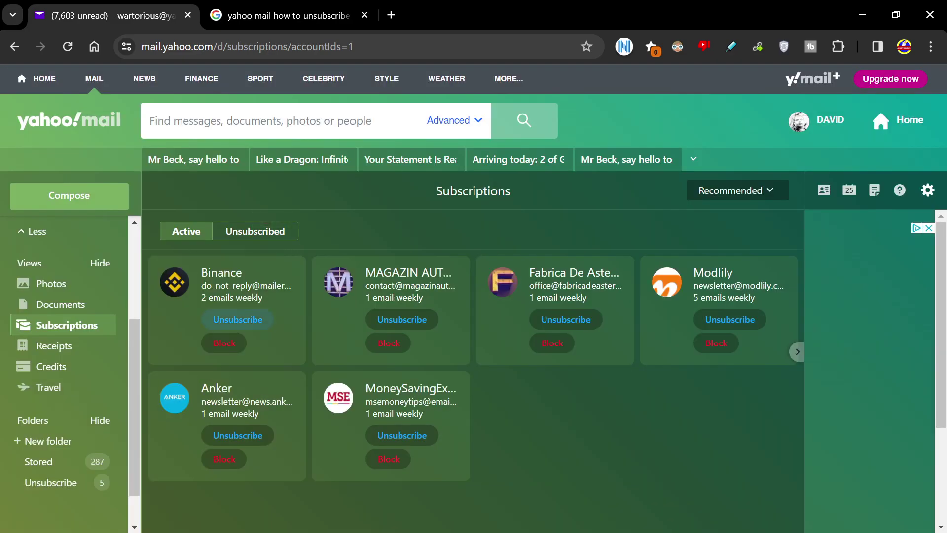
# Step: Unsubscribe from Binance, MAGAZIN AUTOPARARE Romania, Fabrica De Asternuturi, Modlily, Anker and MoneySavingExpert
pyautogui.click(238, 319)
pyautogui.press('Return')
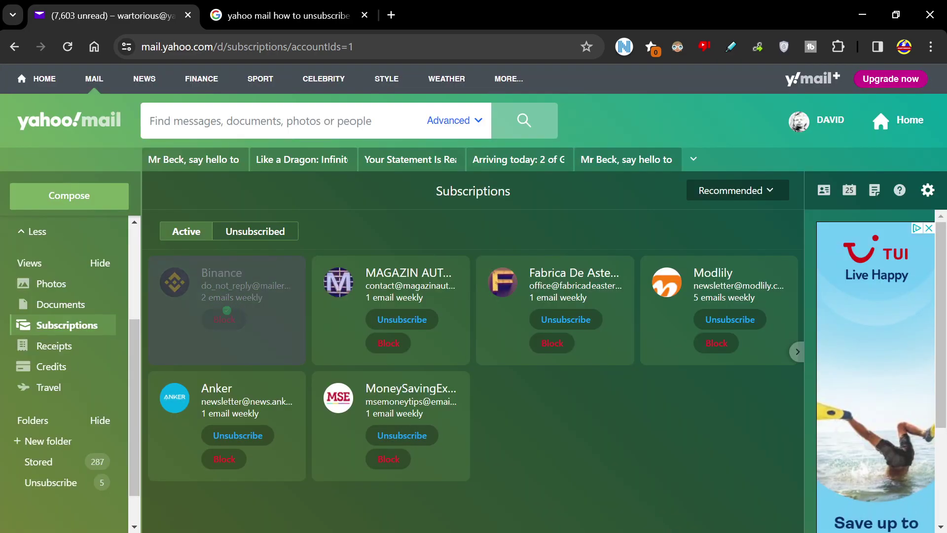
pyautogui.click(237, 319)
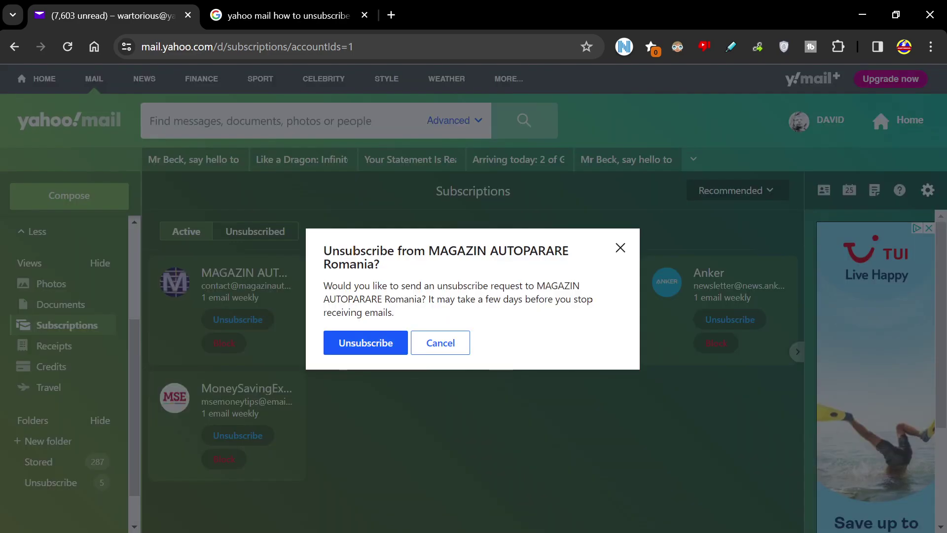
pyautogui.press('Return')
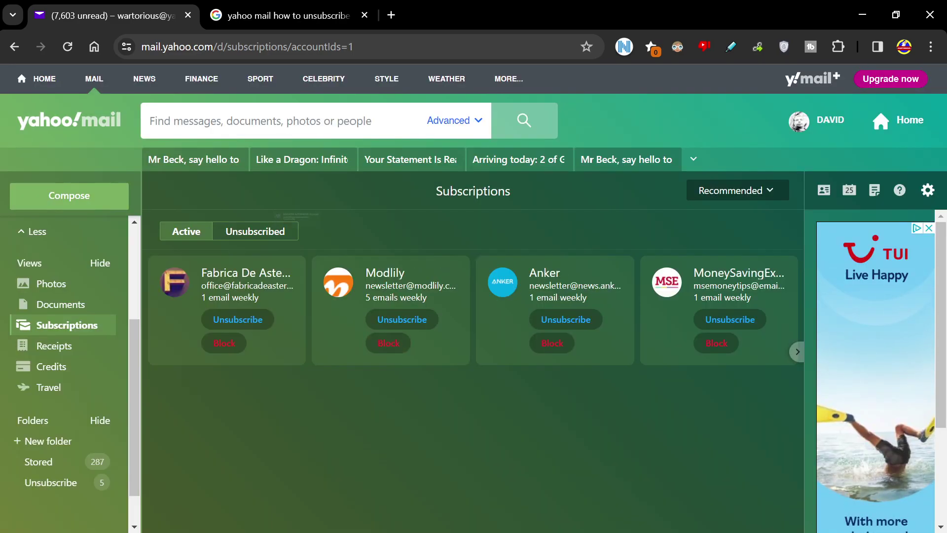
pyautogui.click(237, 319)
pyautogui.press('Return')
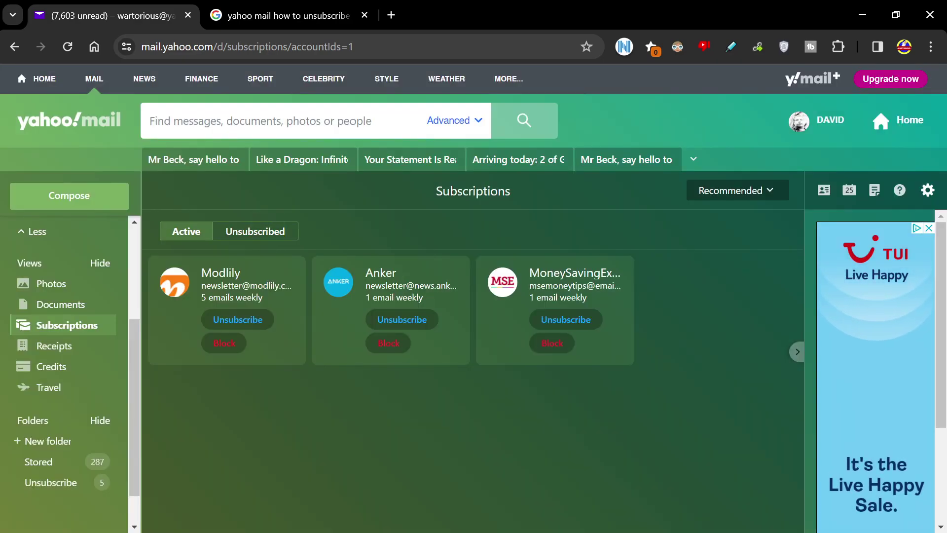
pyautogui.click(238, 320)
pyautogui.press('Return')
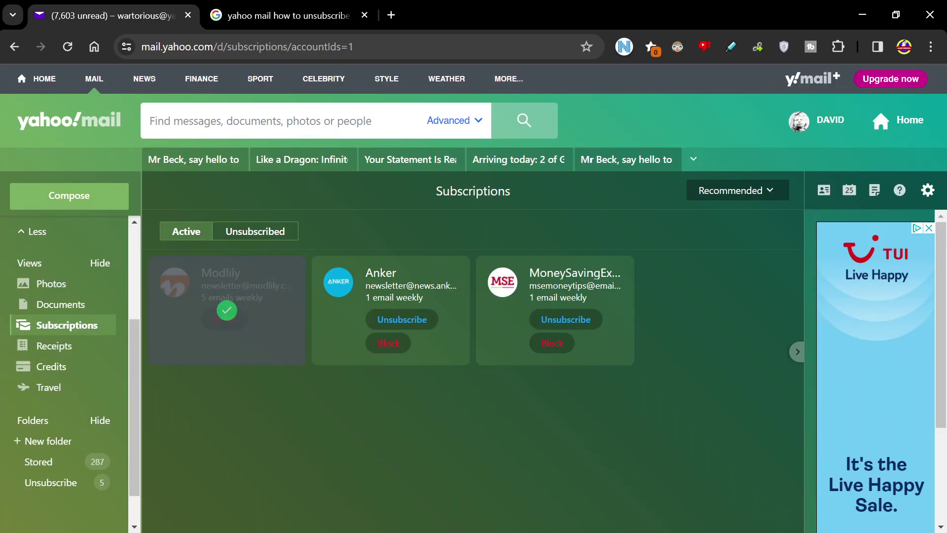
pyautogui.click(238, 319)
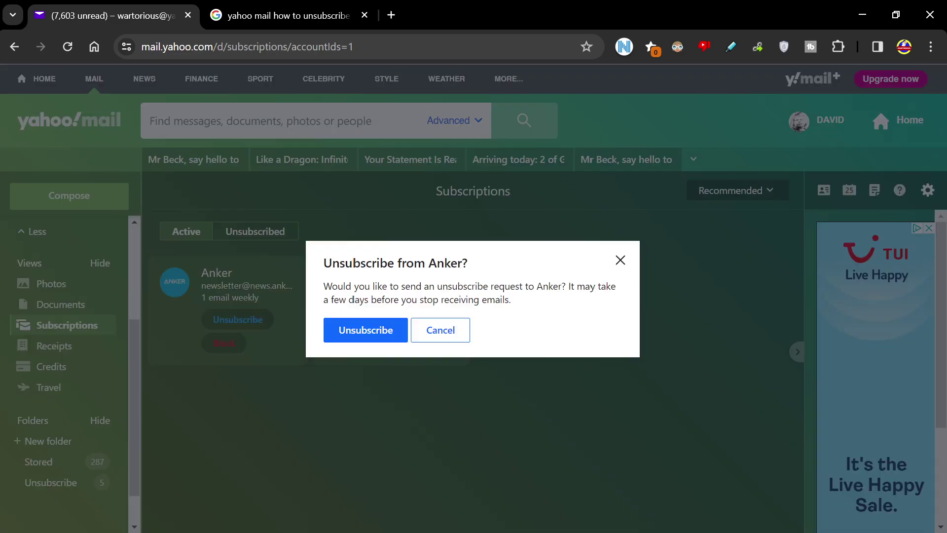
pyautogui.press('Return')
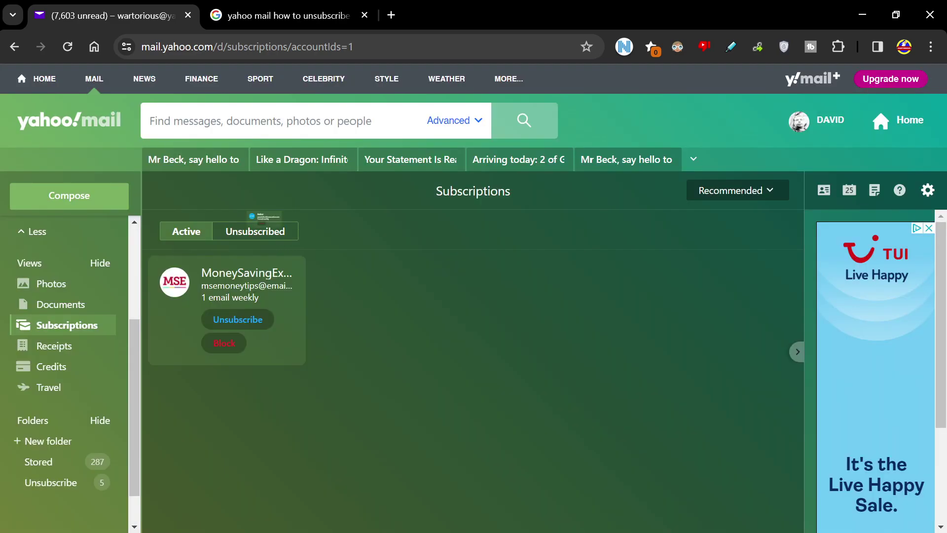
pyautogui.click(237, 319)
pyautogui.press('Return')
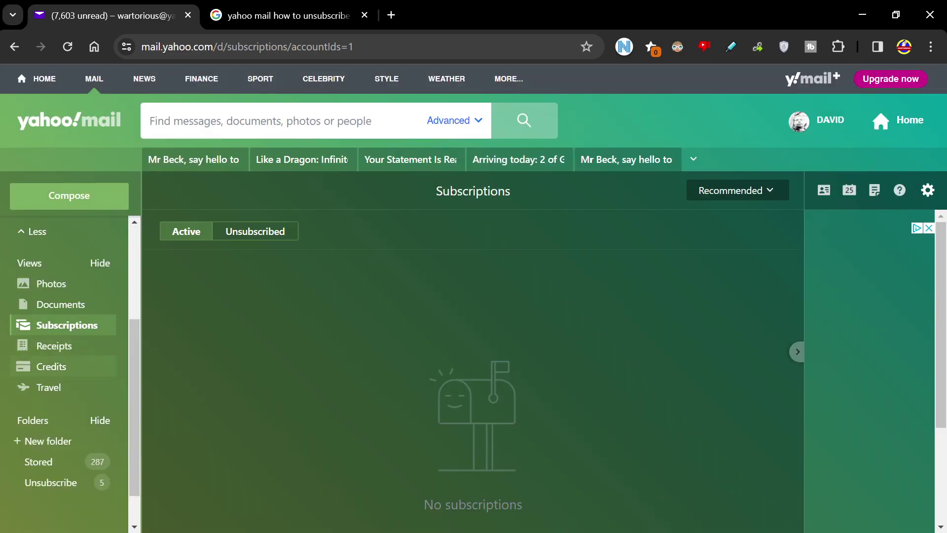
# Step: Browse the Receipts view, then check Travel, which shows no upcoming flights
pyautogui.doubleClick(55, 345)
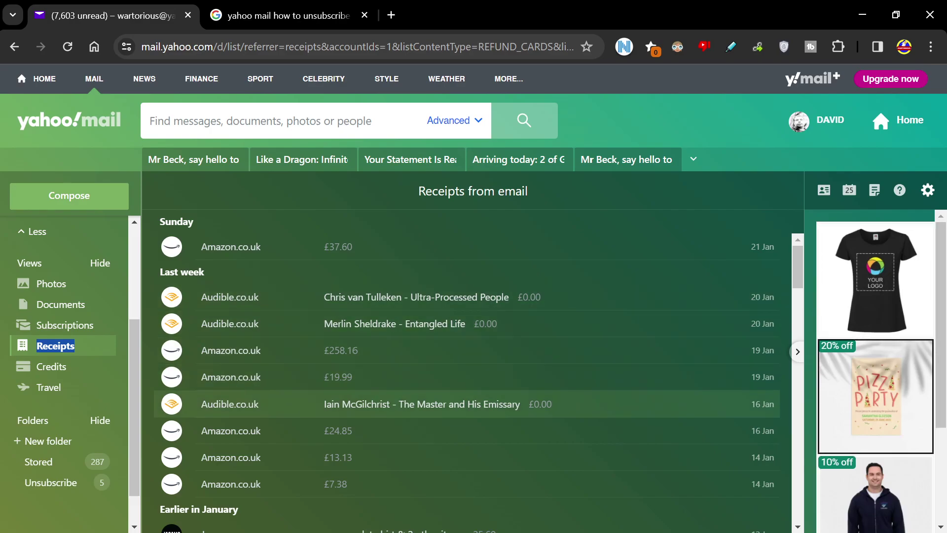
pyautogui.scroll(-2, 467, 350)
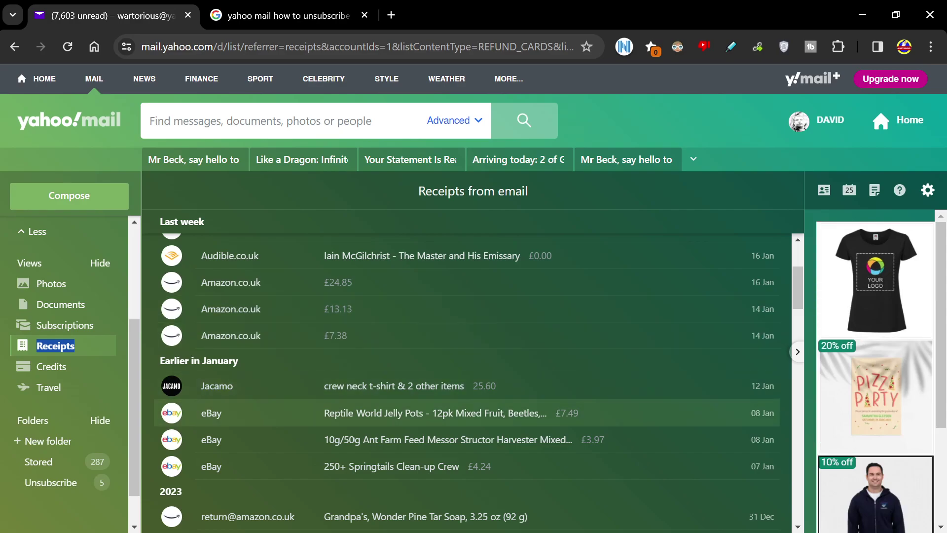
pyautogui.scroll(1, 466, 335)
pyautogui.scroll(1, 466, 335)
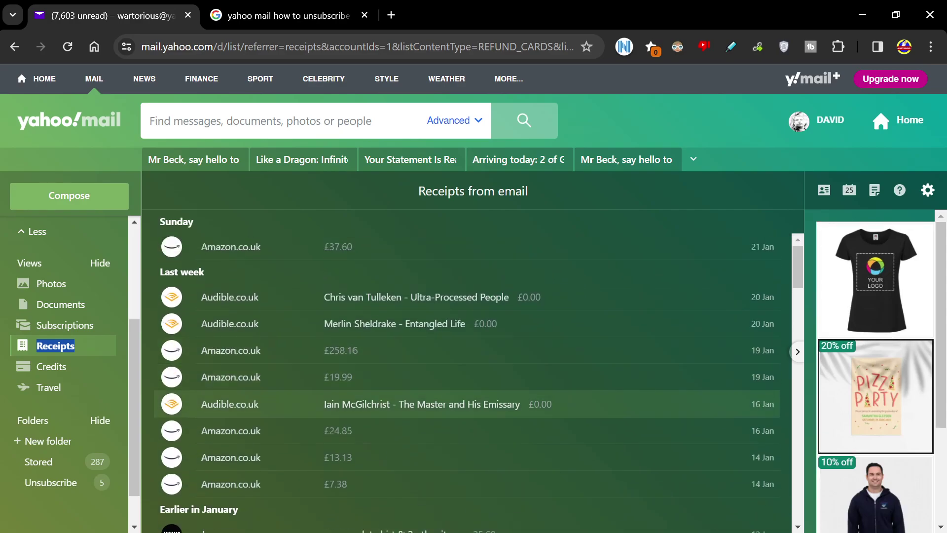
pyautogui.scroll(-1, 467, 399)
pyautogui.scroll(-2, 467, 399)
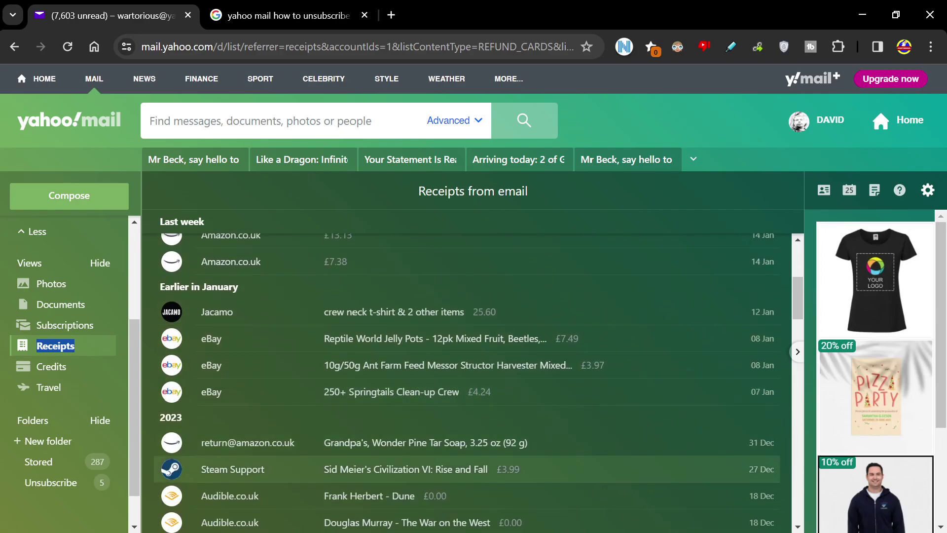
pyautogui.scroll(-1, 466, 370)
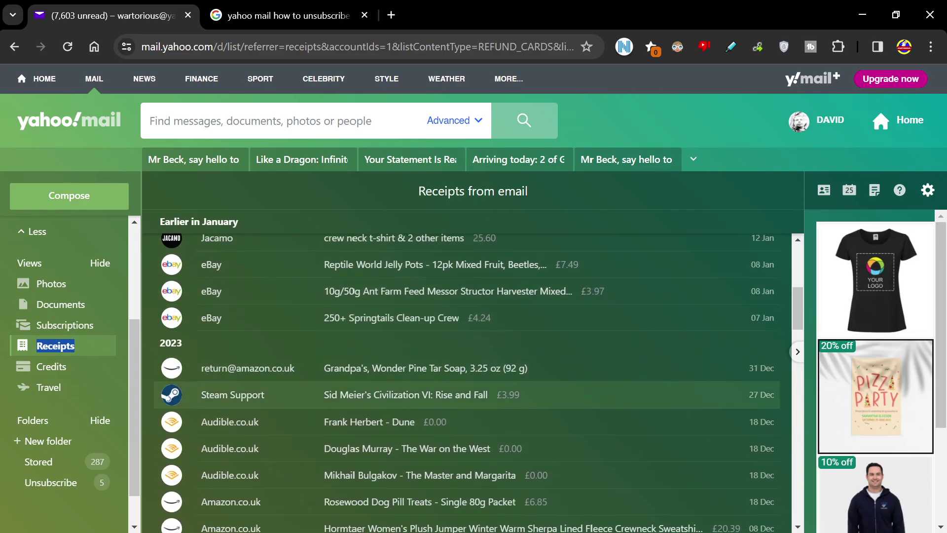
pyautogui.scroll(2, 466, 422)
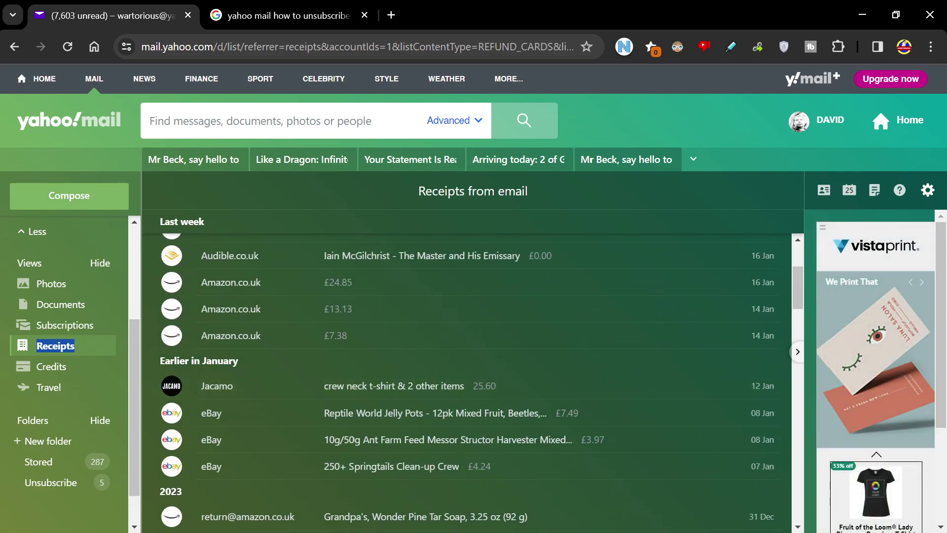
pyautogui.scroll(-2, 466, 422)
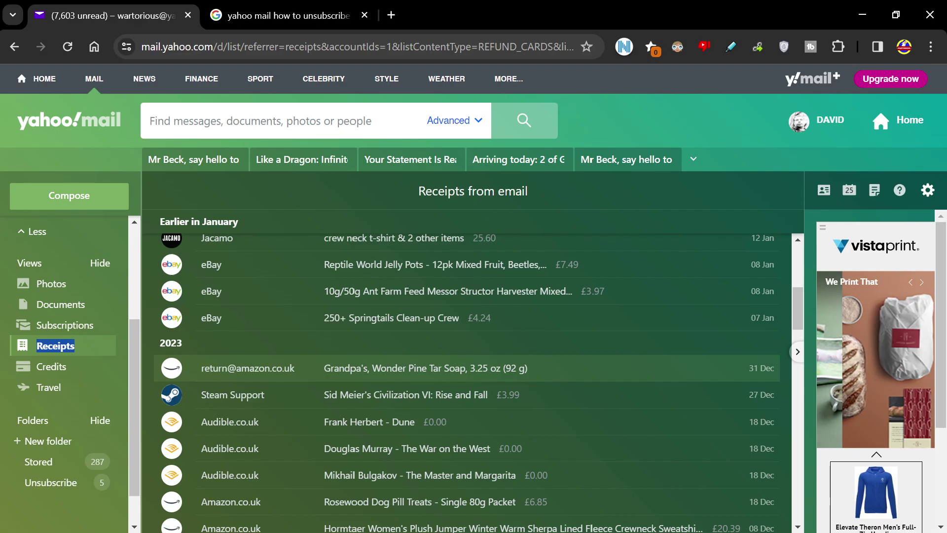
pyautogui.scroll(1, 466, 363)
pyautogui.scroll(2, 466, 363)
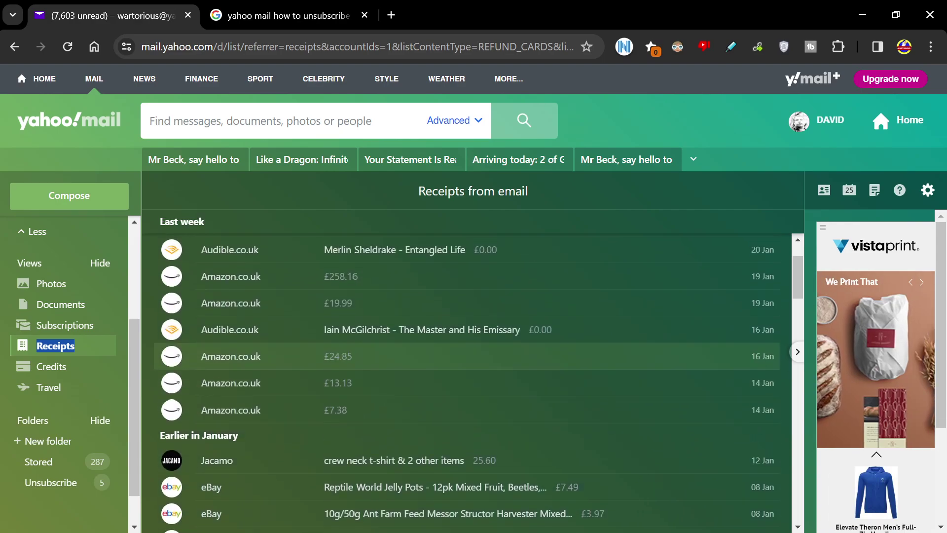
pyautogui.scroll(-3, 466, 356)
pyautogui.scroll(-2, 466, 356)
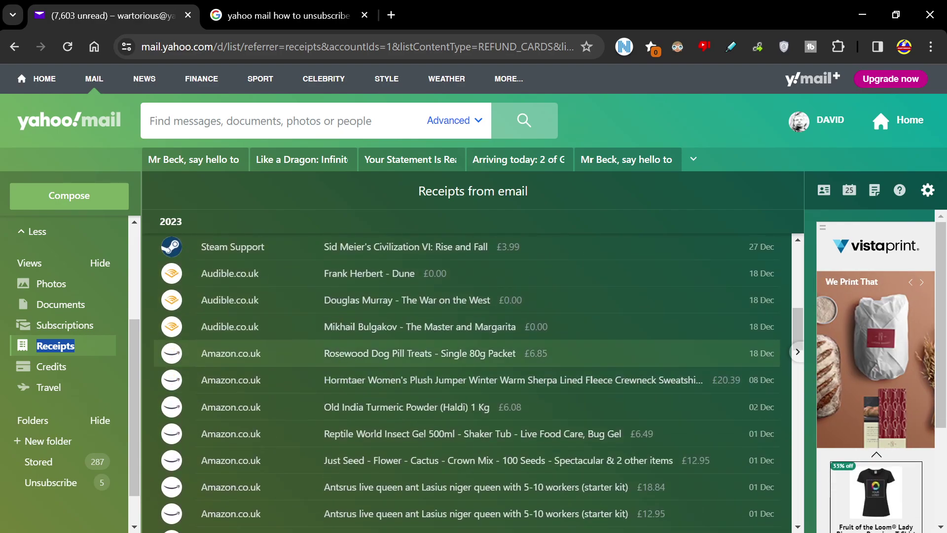
pyautogui.scroll(1, 466, 355)
pyautogui.scroll(3, 466, 356)
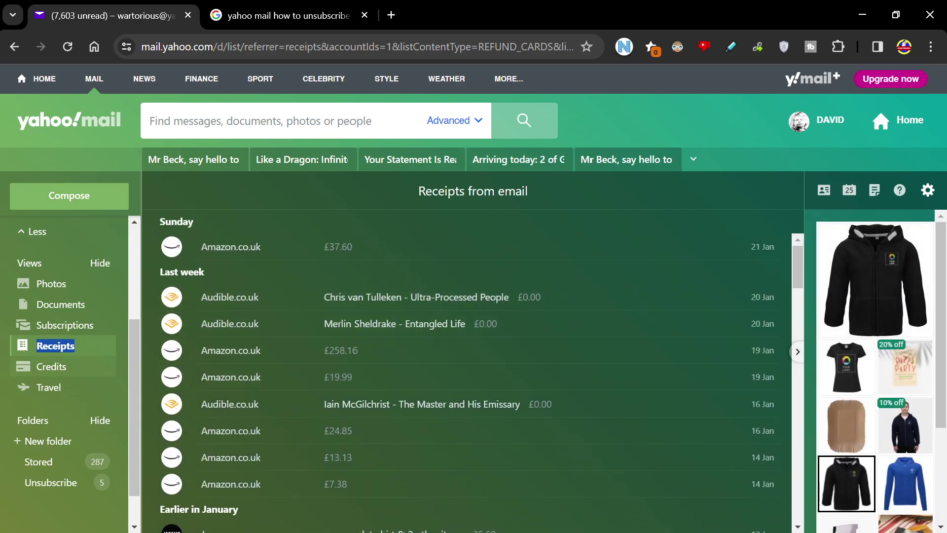
pyautogui.click(50, 387)
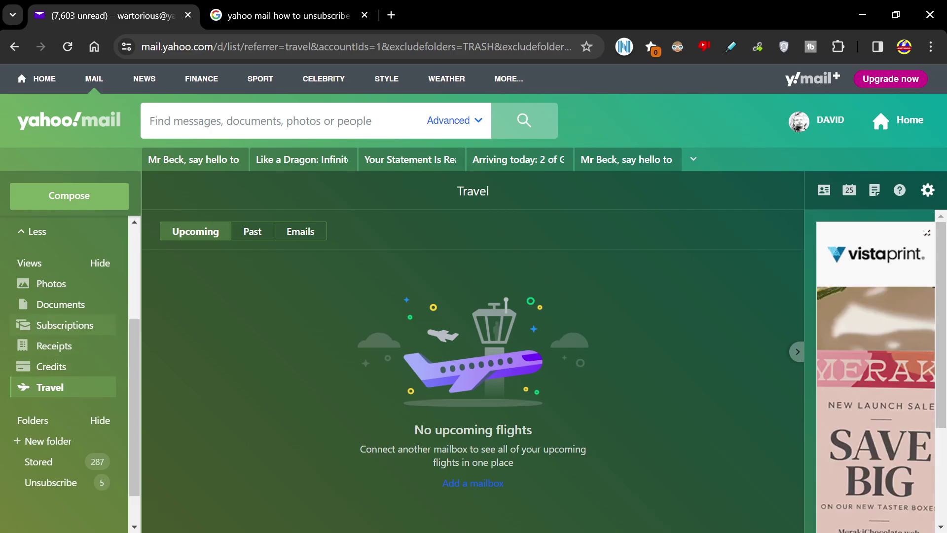
# Step: Return to Subscriptions and review the Unsubscribed senders tab
pyautogui.click(64, 324)
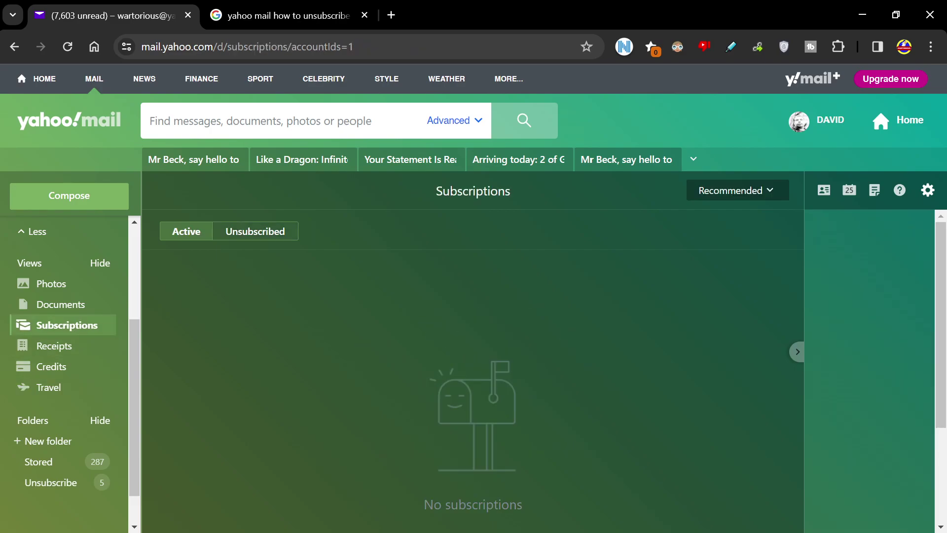
pyautogui.click(255, 231)
pyautogui.scroll(-5, 474, 385)
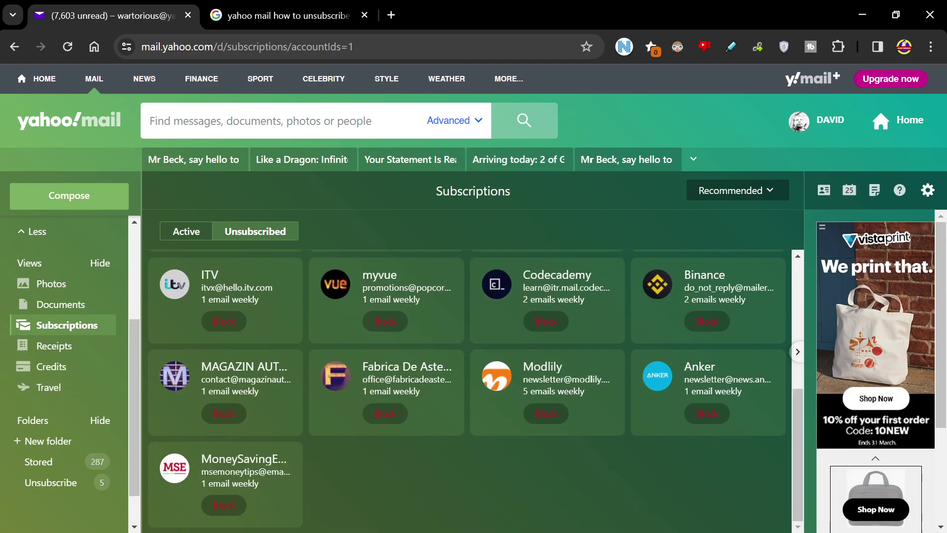
pyautogui.scroll(5, 474, 385)
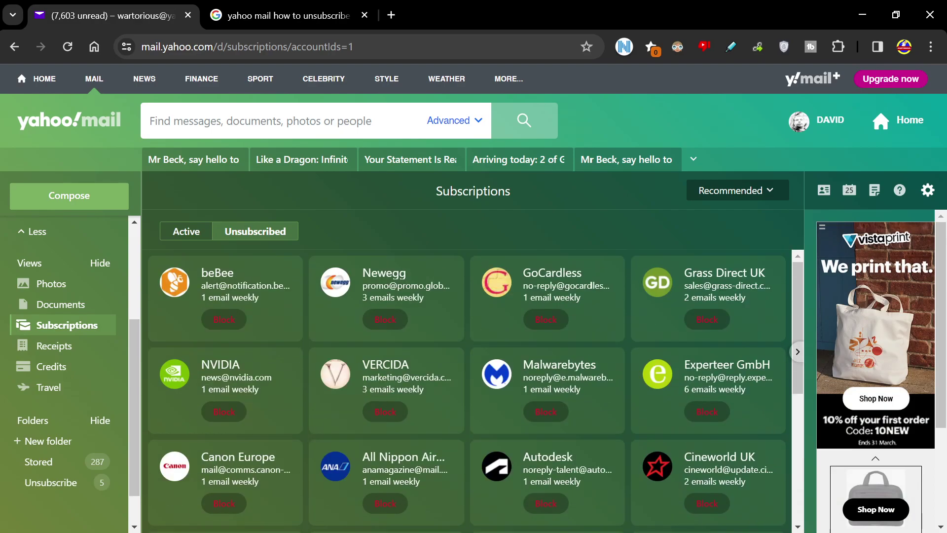
pyautogui.scroll(-5, 473, 385)
pyautogui.scroll(5, 473, 385)
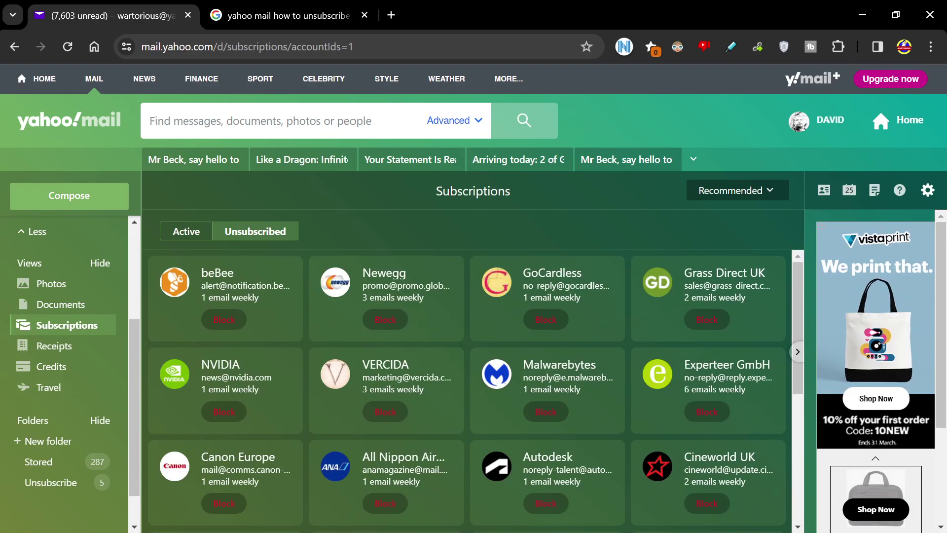
# Step: Browse the Documents and Photos views of email attachments, ending back on Documents
pyautogui.click(61, 304)
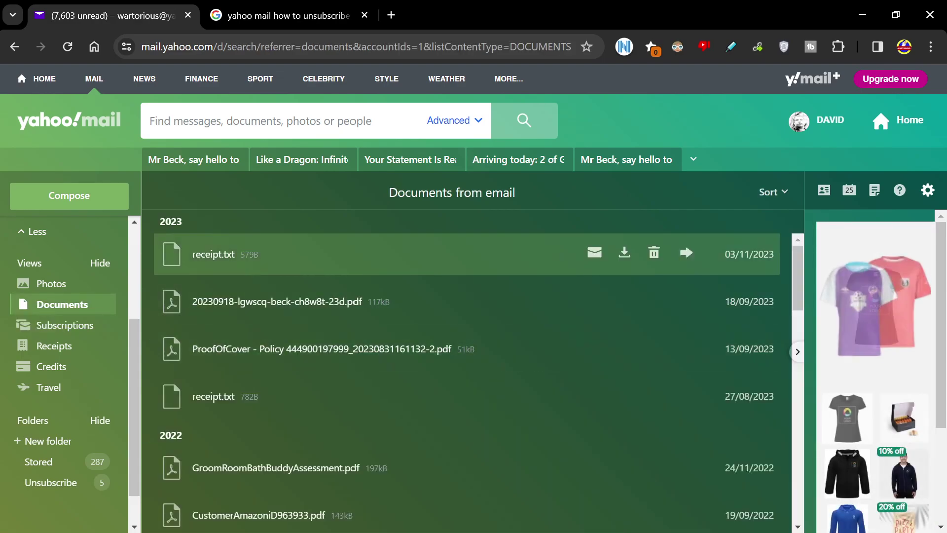
pyautogui.scroll(-1, 474, 385)
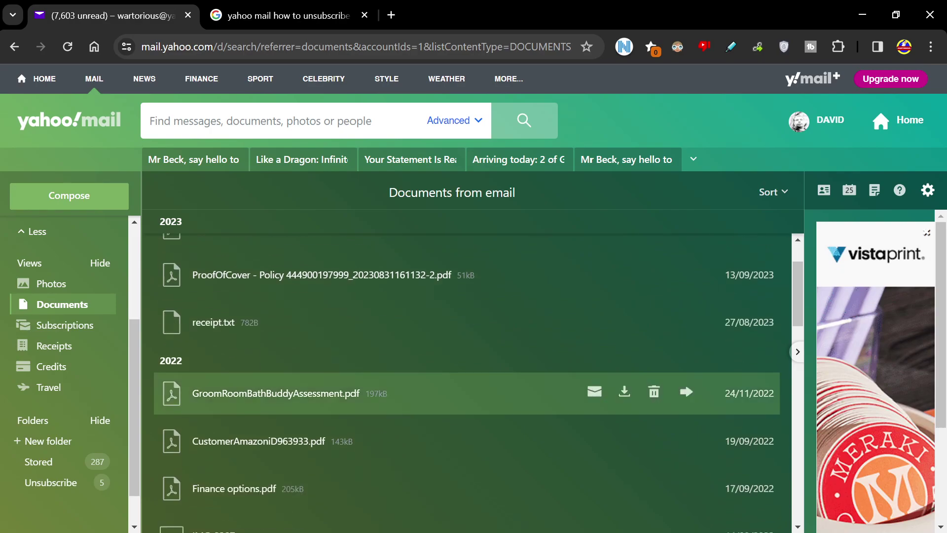
pyautogui.scroll(-2, 473, 384)
pyautogui.scroll(-2, 473, 385)
pyautogui.scroll(-1, 473, 385)
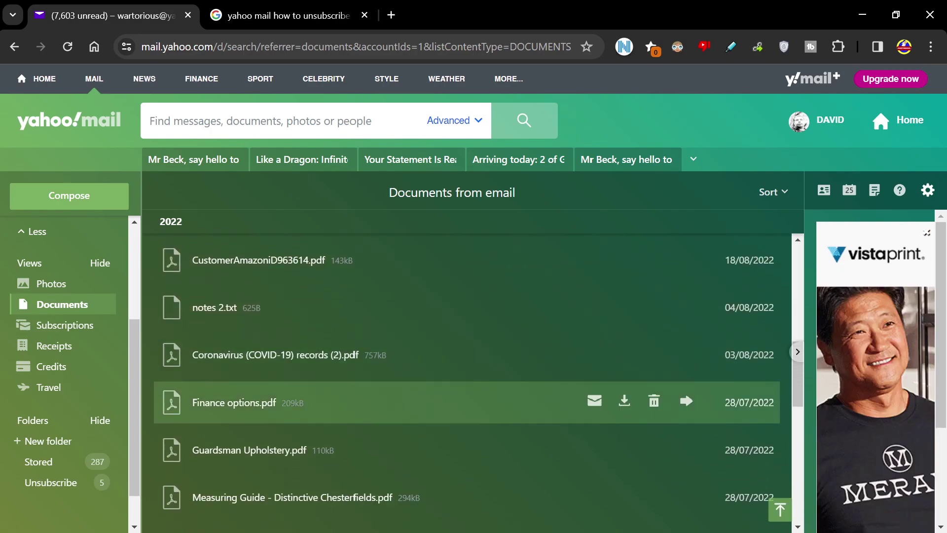
pyautogui.scroll(-1, 474, 385)
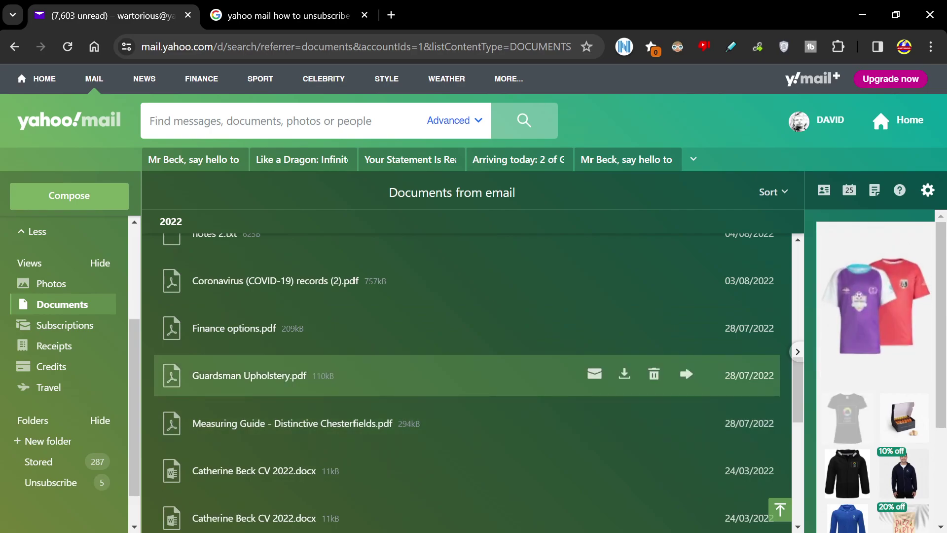
pyautogui.scroll(-2, 473, 371)
pyautogui.scroll(5, 473, 356)
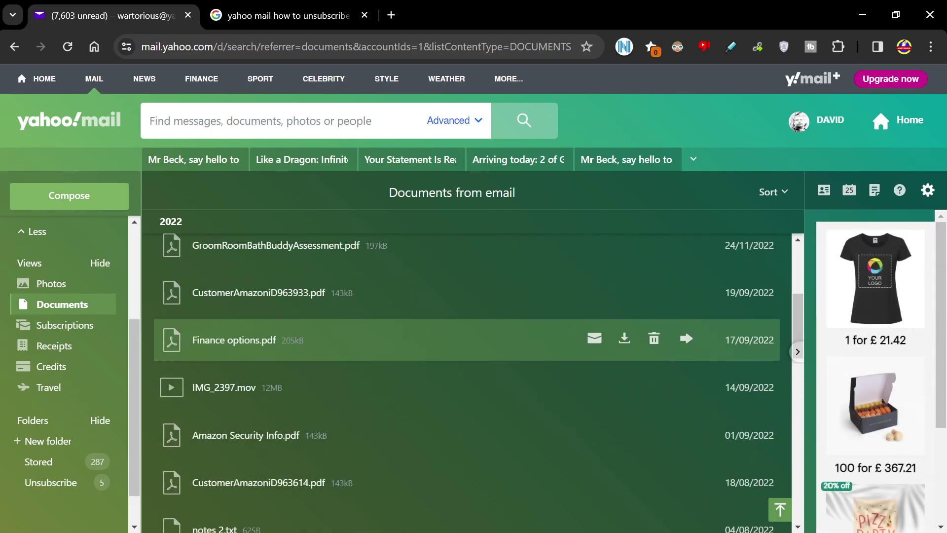
pyautogui.scroll(3, 474, 333)
pyautogui.click(53, 284)
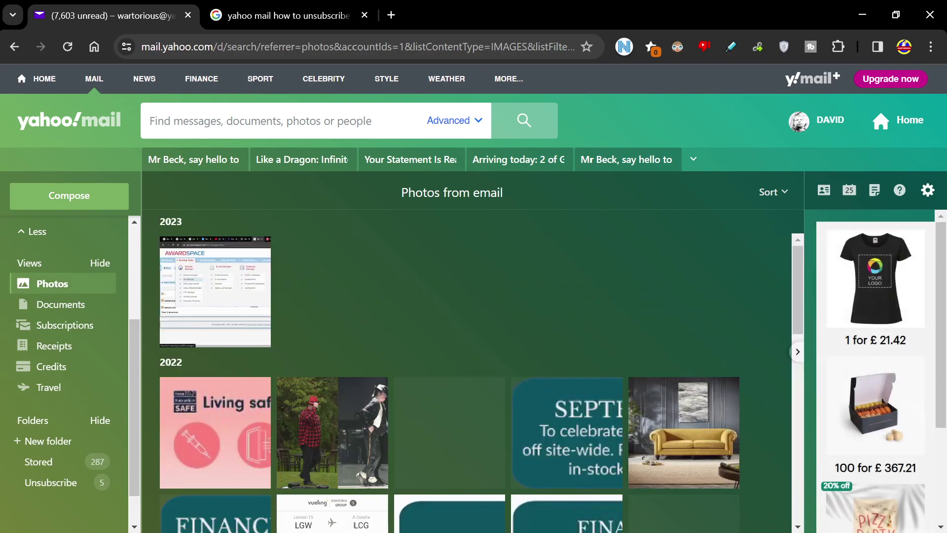
pyautogui.scroll(-1, 450, 381)
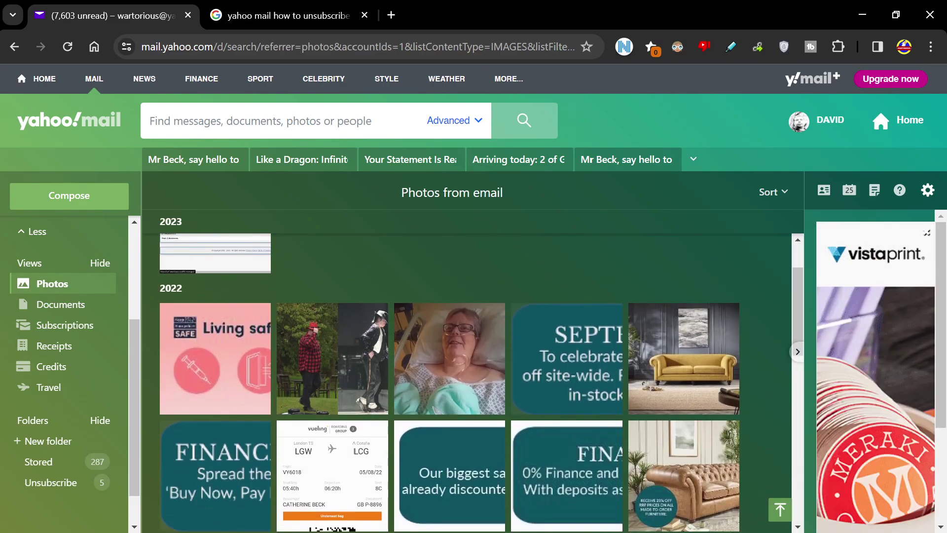
pyautogui.click(61, 304)
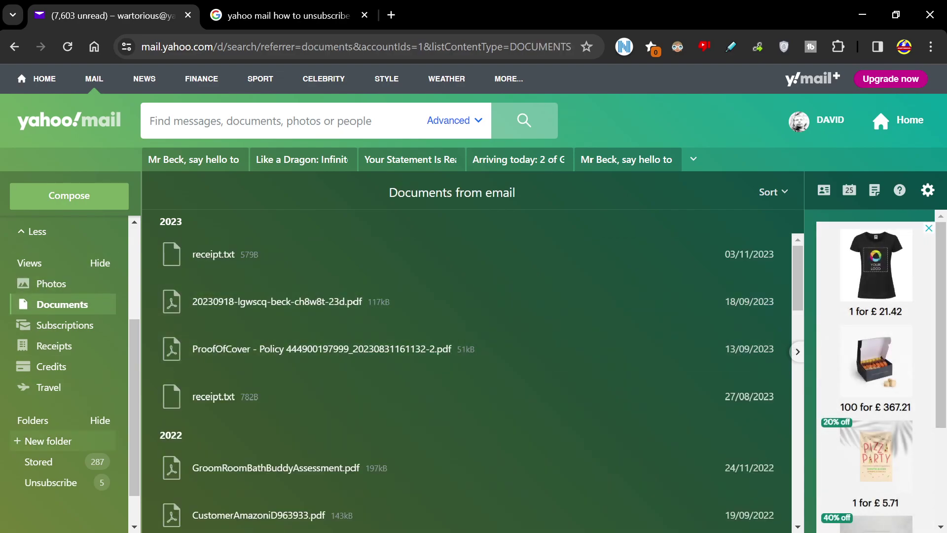
pyautogui.scroll(-1, 66, 355)
pyautogui.scroll(3, 67, 355)
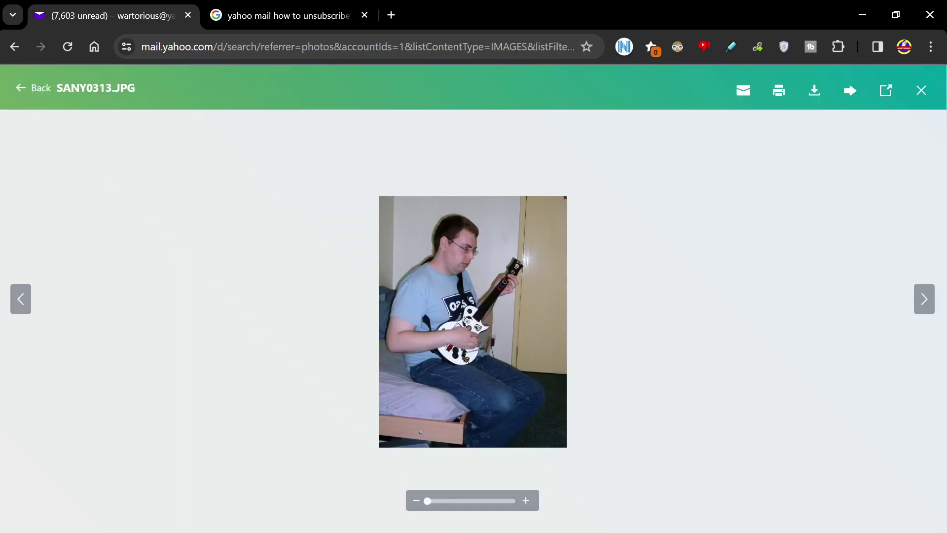
# Step: Zoom into the photo and step through the next three attachments, up to 6e5d4382.png
pyautogui.click(473, 322)
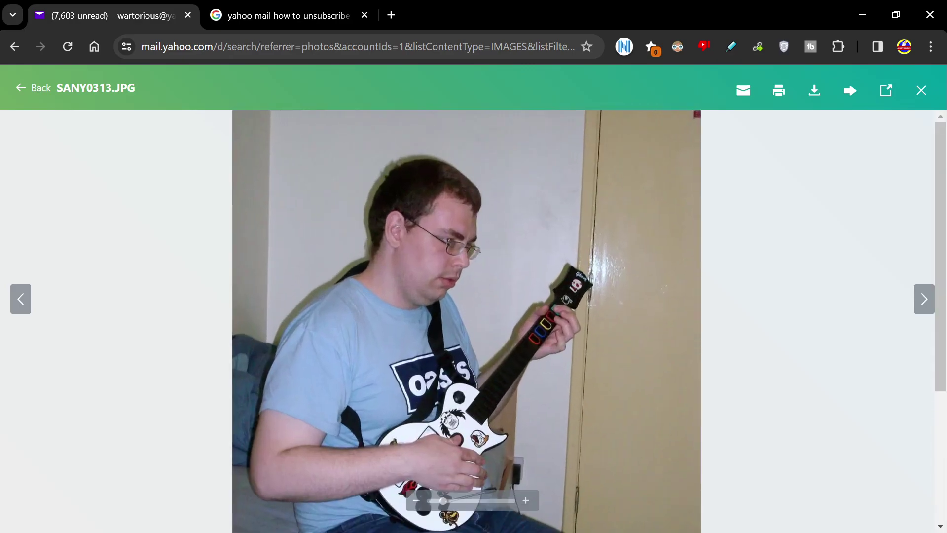
pyautogui.scroll(-3, 466, 321)
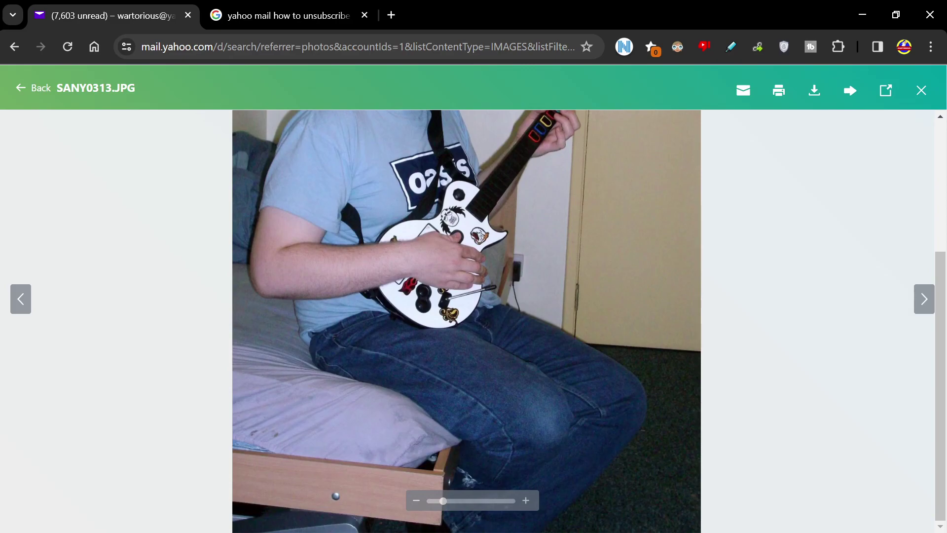
pyautogui.scroll(3, 467, 322)
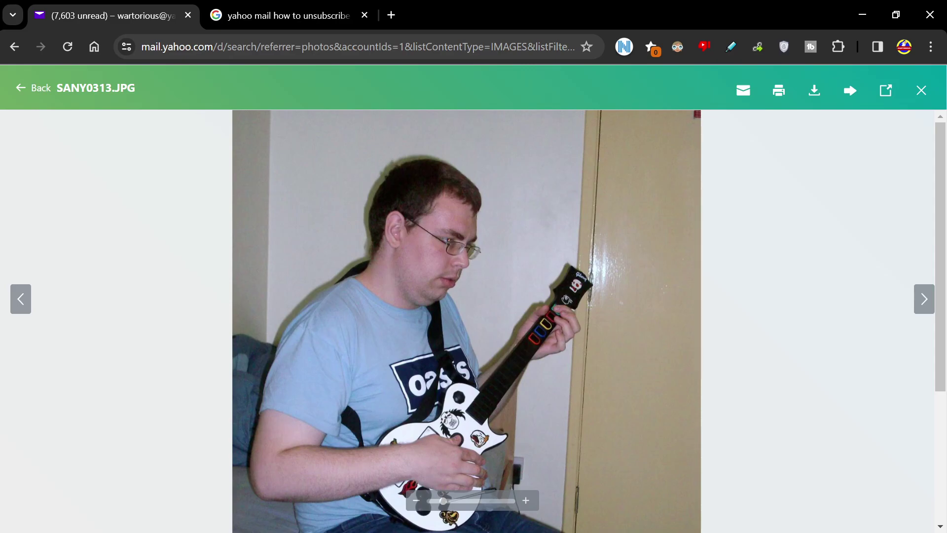
pyautogui.press('Right')
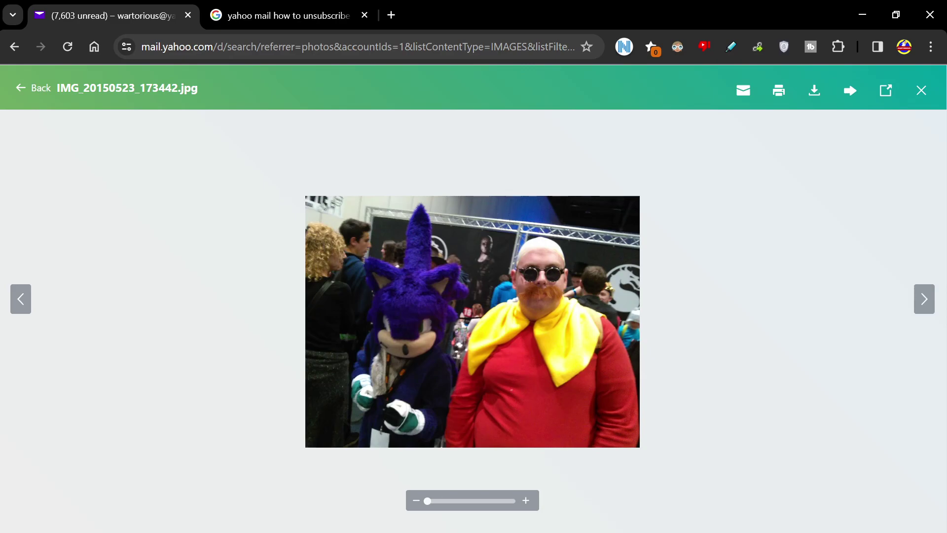
pyautogui.press('Right')
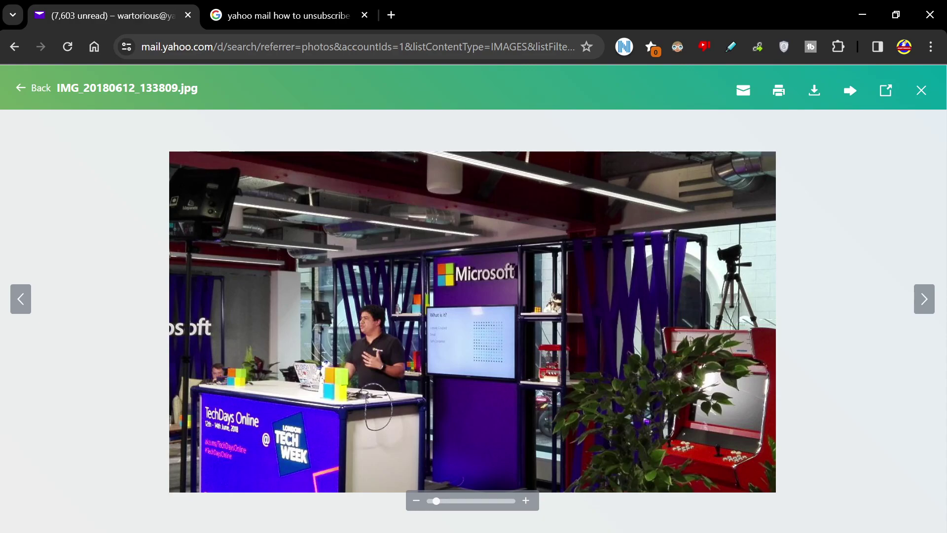
pyautogui.press('Right')
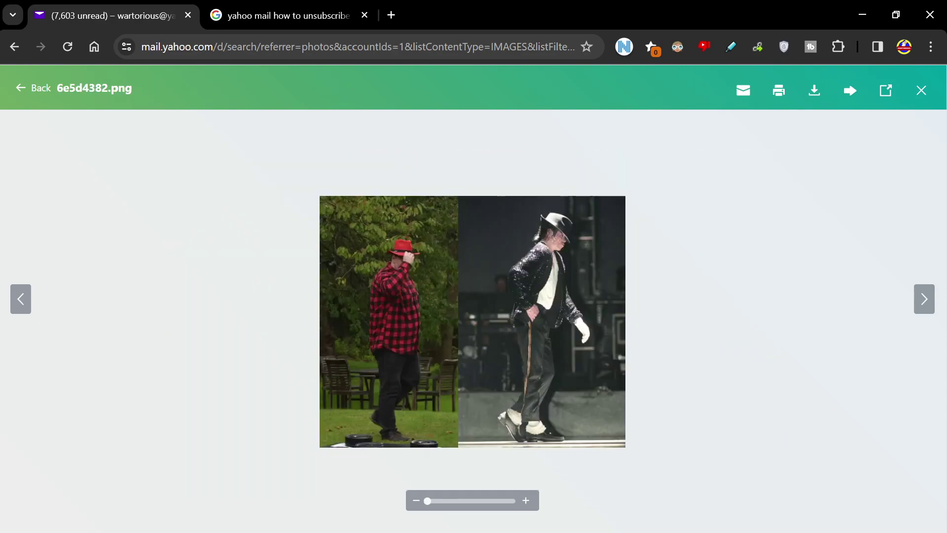
pyautogui.scroll(1, 472, 321)
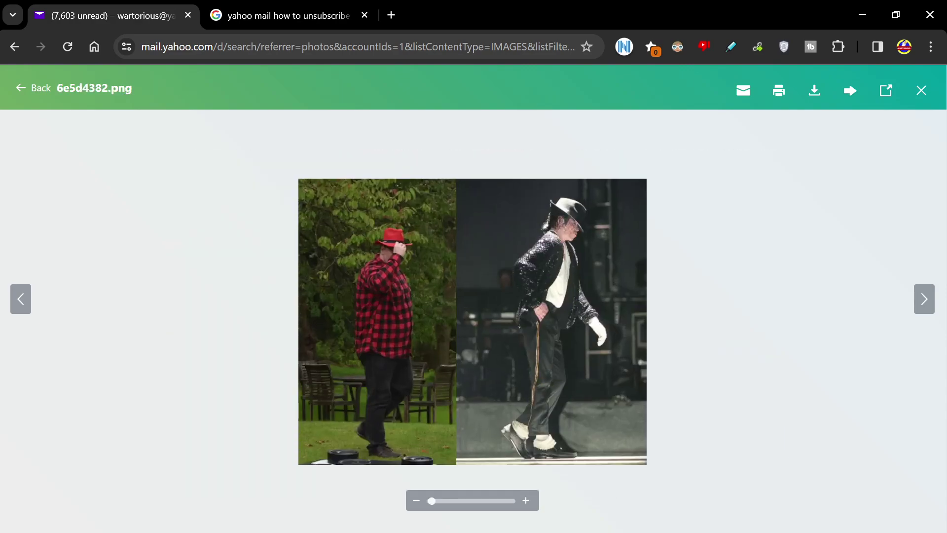
pyautogui.scroll(1, 472, 321)
pyautogui.scroll(1, 473, 321)
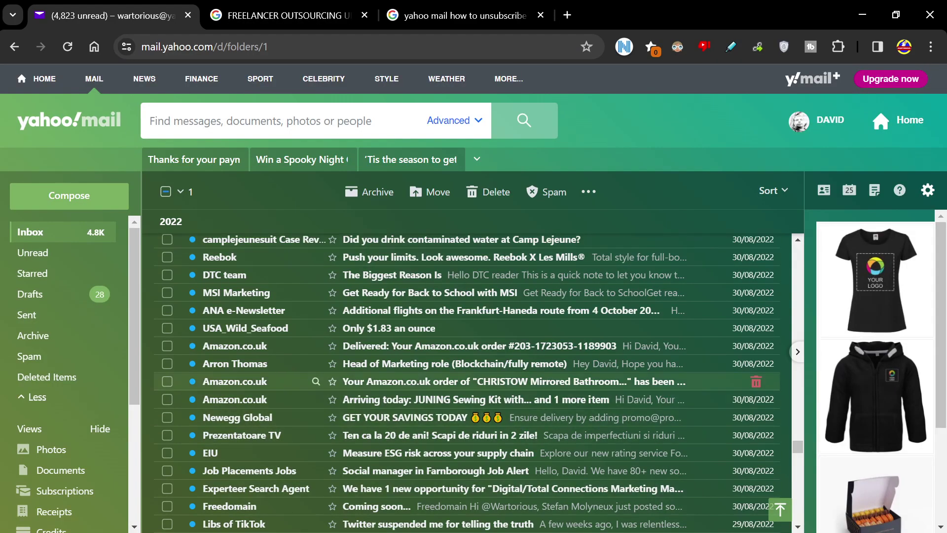
pyautogui.scroll(-1, 473, 444)
pyautogui.scroll(-3, 474, 407)
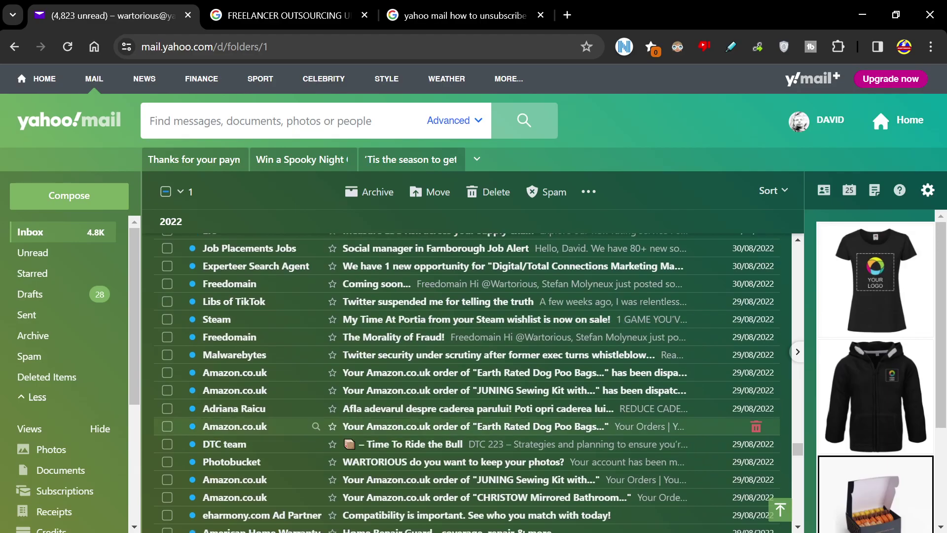
pyautogui.scroll(-3, 474, 407)
pyautogui.scroll(-3, 474, 407)
pyautogui.scroll(-3, 474, 407)
pyautogui.scroll(-3, 473, 377)
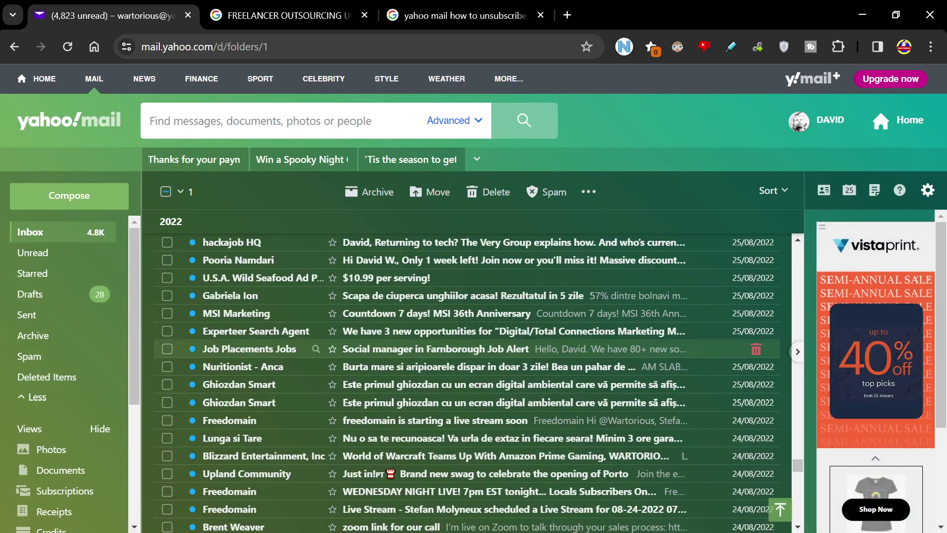
pyautogui.scroll(-3, 474, 378)
pyautogui.scroll(-3, 474, 385)
pyautogui.scroll(-3, 474, 396)
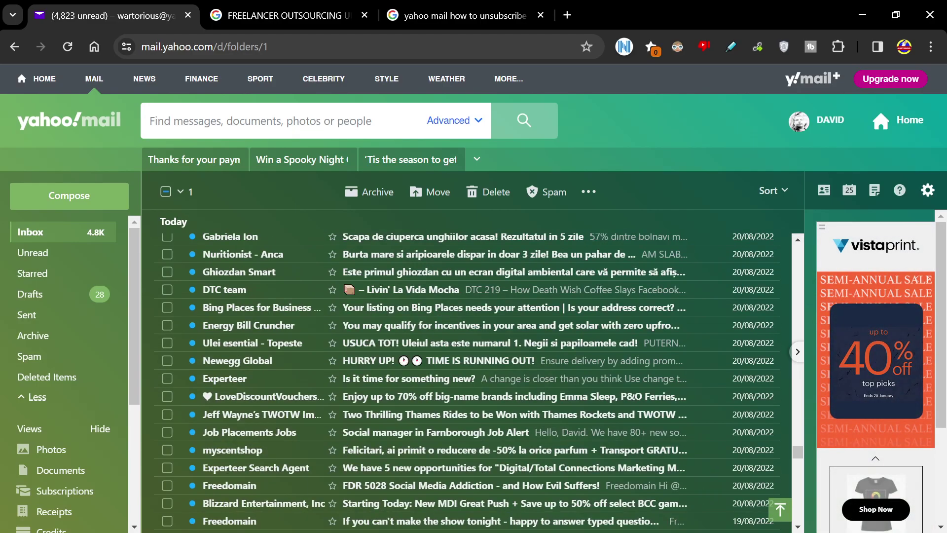
pyautogui.scroll(-3, 474, 396)
pyautogui.scroll(-3, 474, 396)
pyautogui.scroll(-3, 474, 395)
pyautogui.scroll(-3, 474, 381)
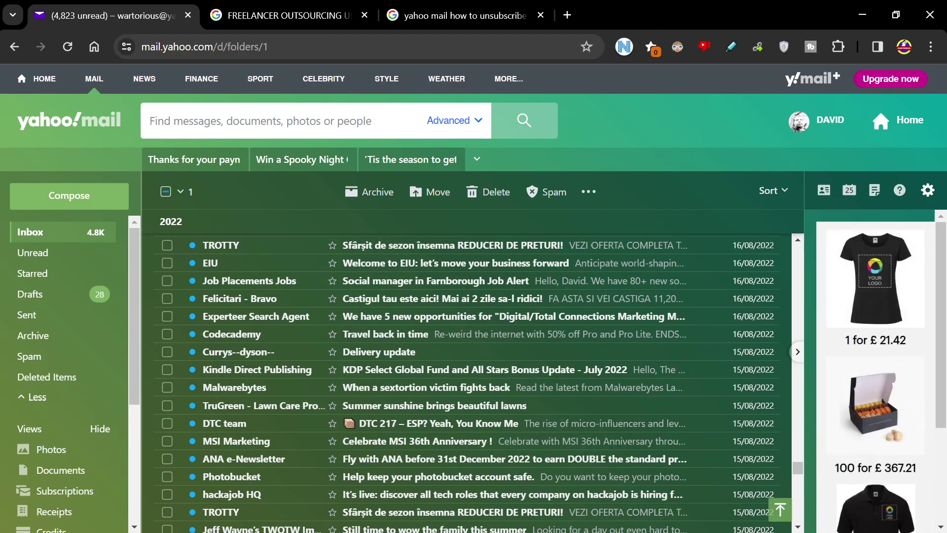
pyautogui.scroll(-3, 474, 380)
pyautogui.scroll(-3, 473, 381)
pyautogui.scroll(-3, 474, 381)
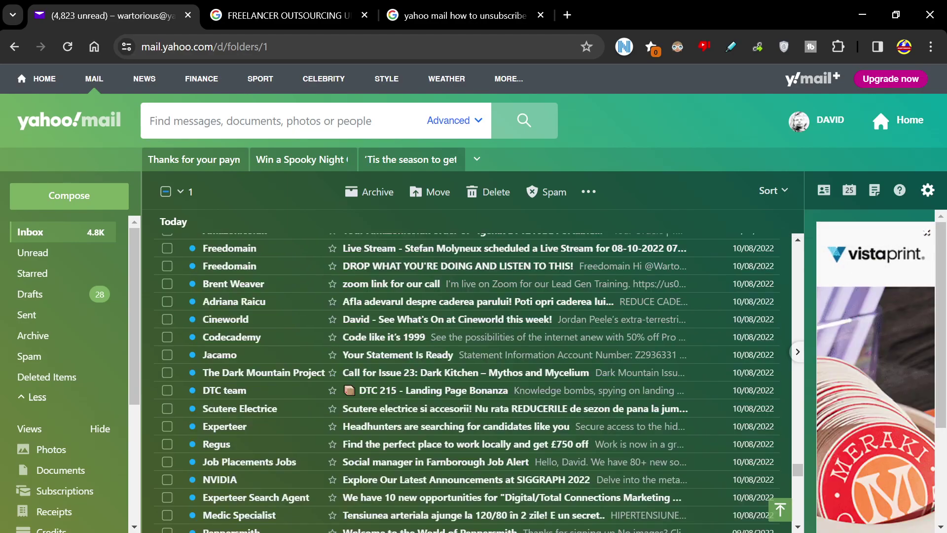
pyautogui.scroll(-3, 474, 381)
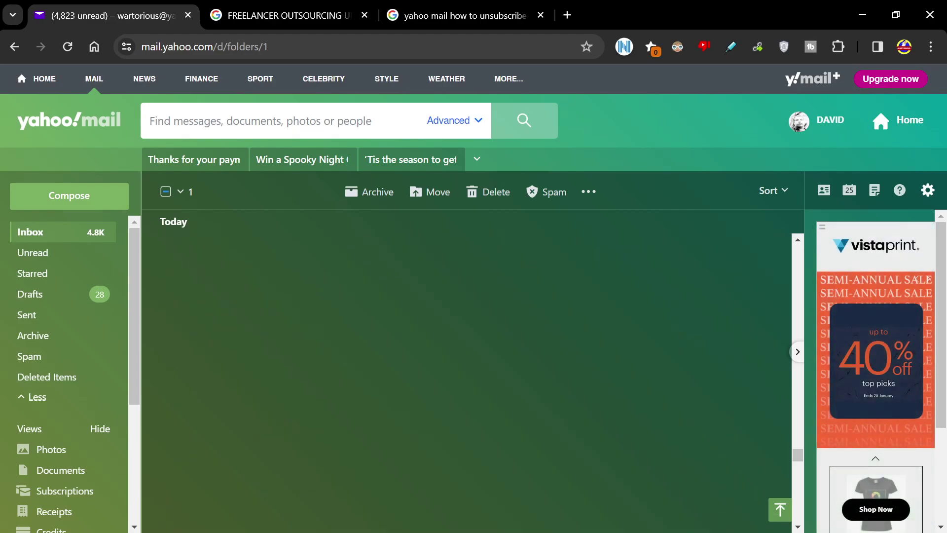
pyautogui.scroll(-5, 474, 380)
pyautogui.scroll(-5, 473, 381)
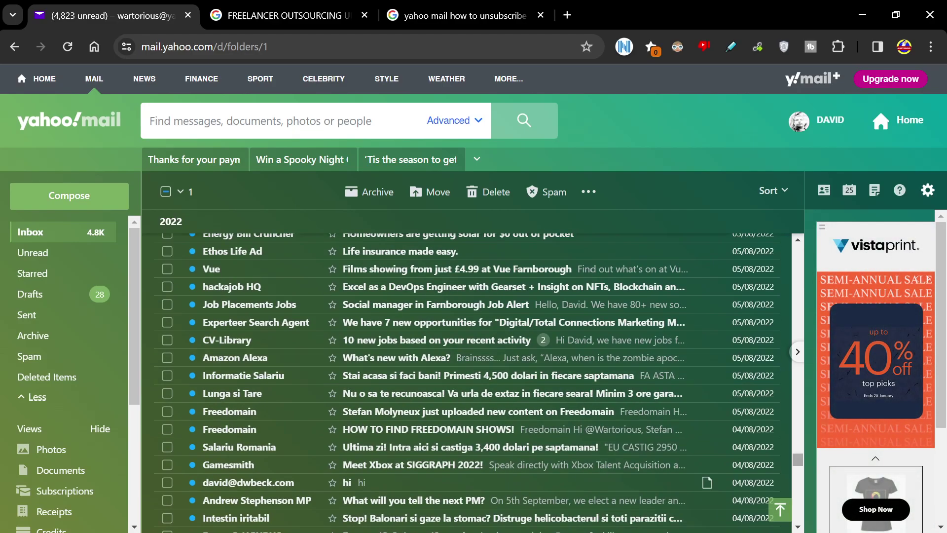
pyautogui.scroll(-3, 473, 381)
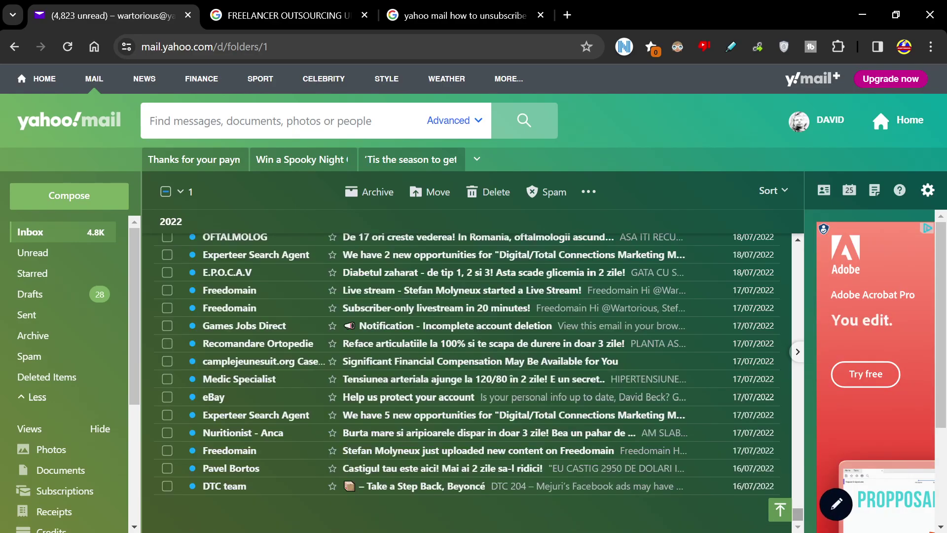
pyautogui.scroll(-5, 474, 381)
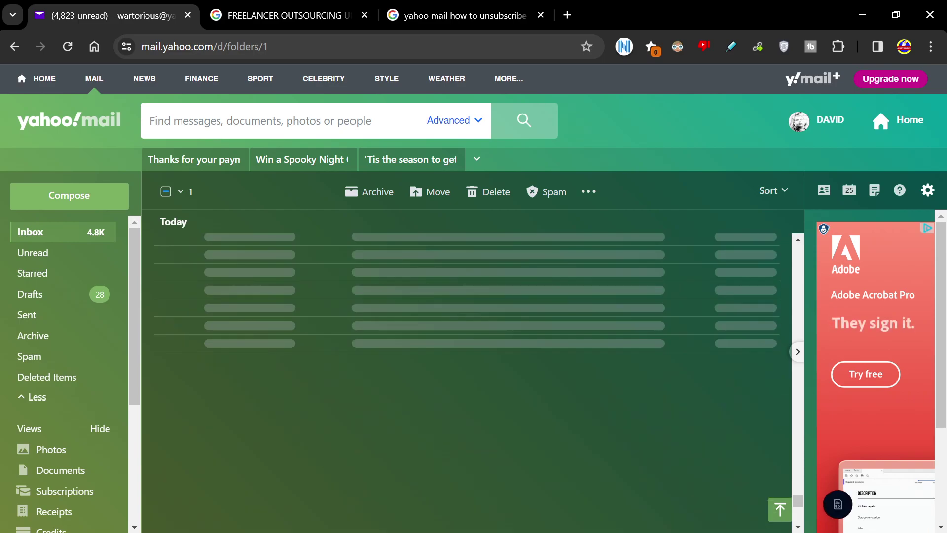
pyautogui.scroll(-3, 466, 383)
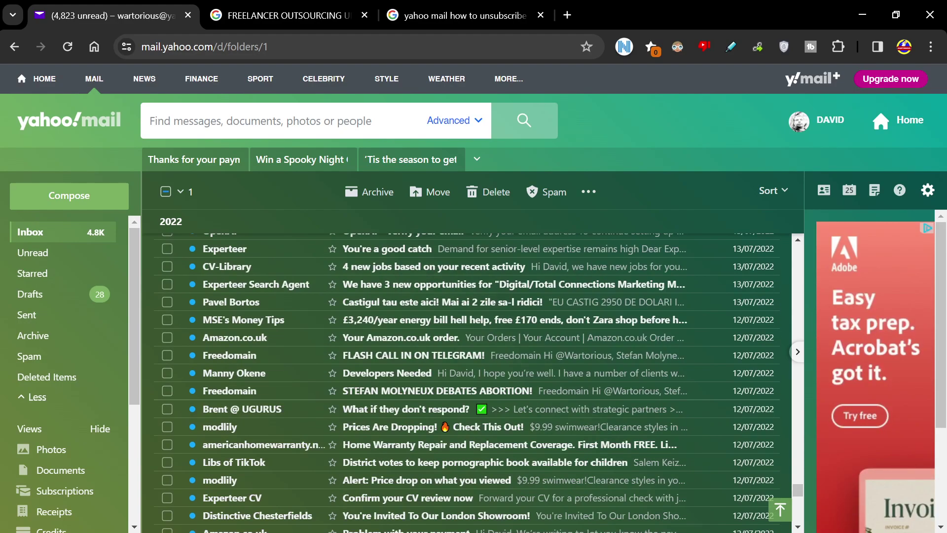
pyautogui.scroll(-5, 467, 381)
pyautogui.scroll(-5, 466, 381)
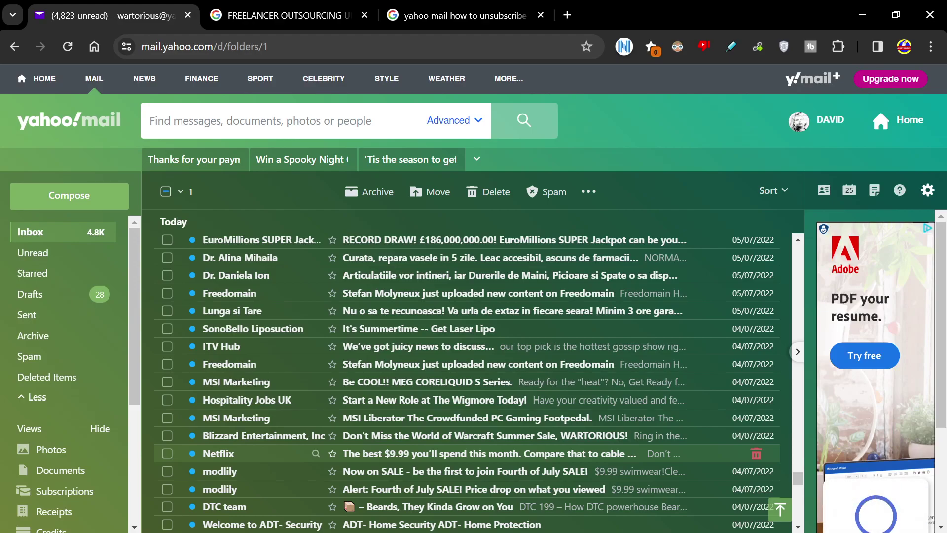
# Step: Shift-select inbox emails down to the Netflix message and delete all 2,249
pyautogui.keyDown('shift'); pyautogui.click(167, 453); pyautogui.keyUp('shift')
pyautogui.scroll(-1, 168, 453)
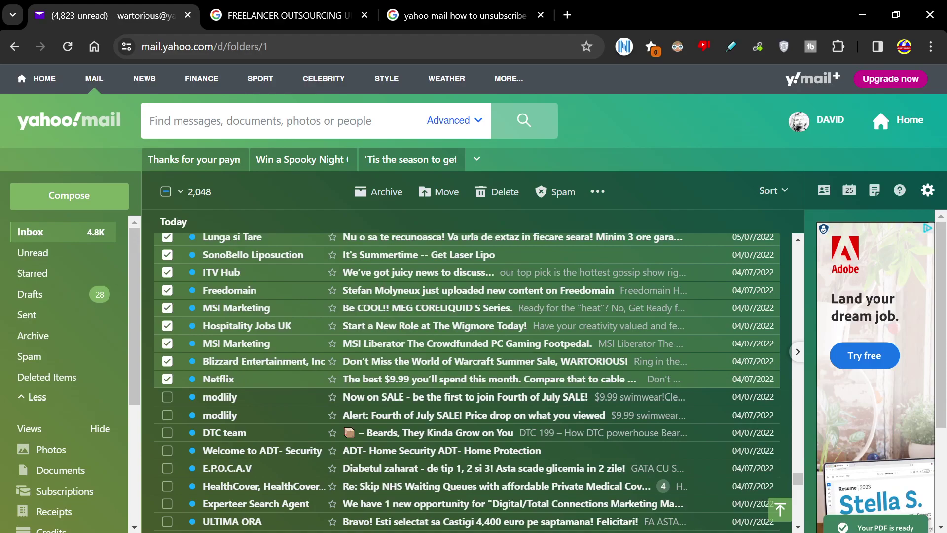
pyautogui.scroll(-5, 466, 377)
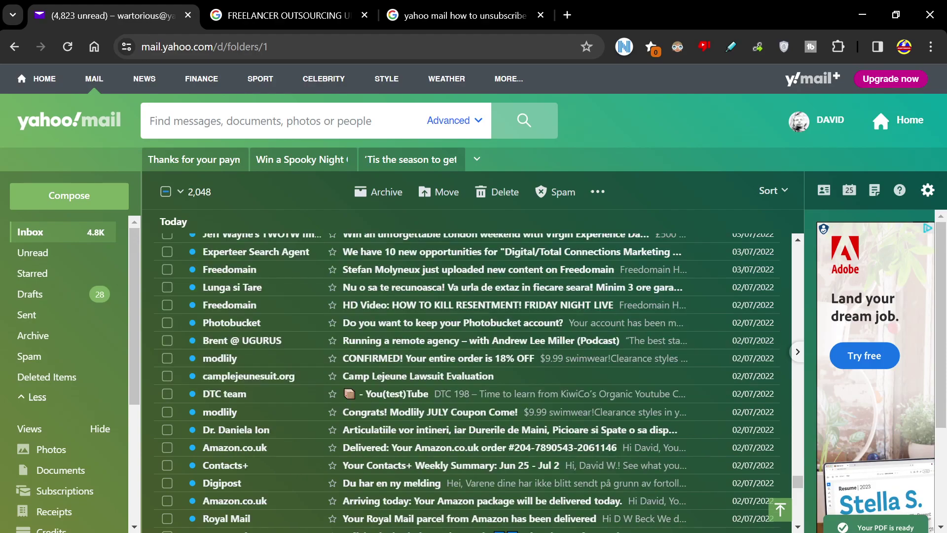
pyautogui.scroll(-3, 467, 377)
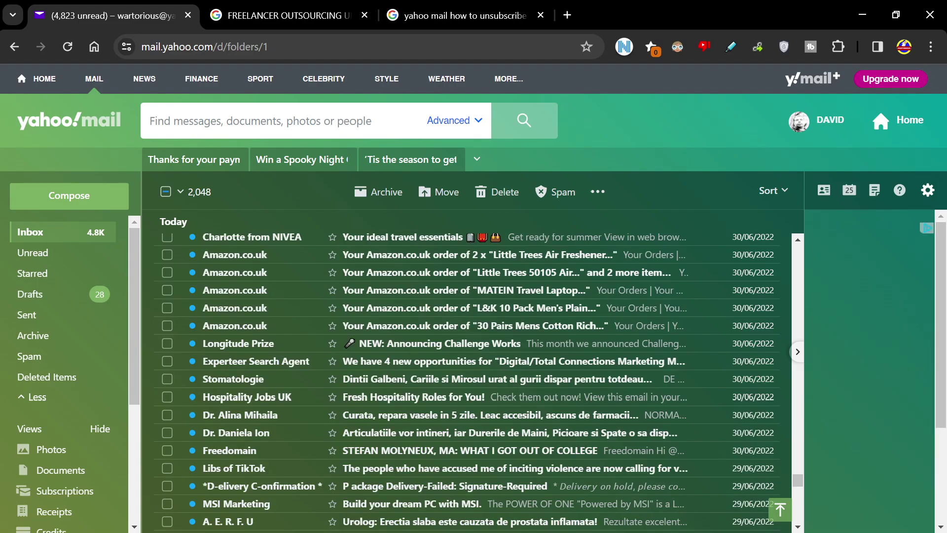
pyautogui.scroll(-5, 467, 378)
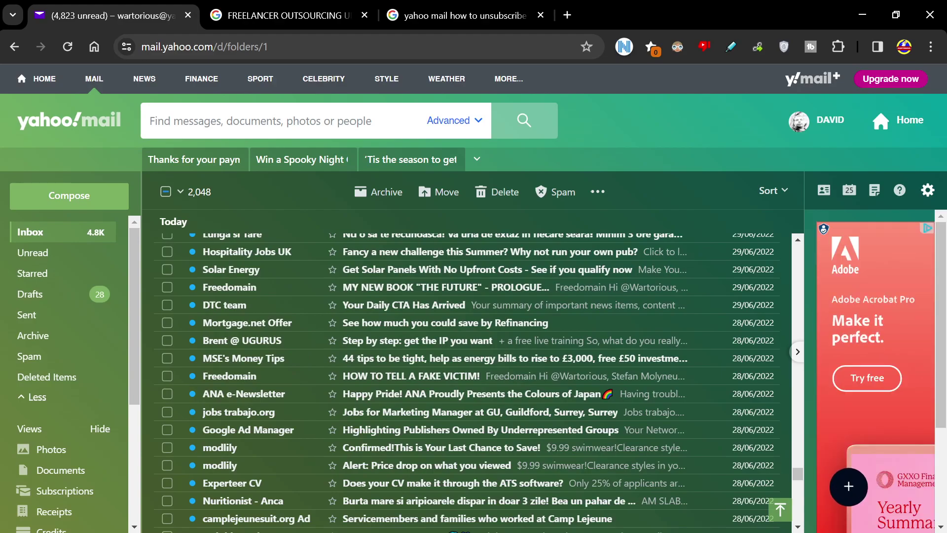
pyautogui.scroll(-5, 467, 378)
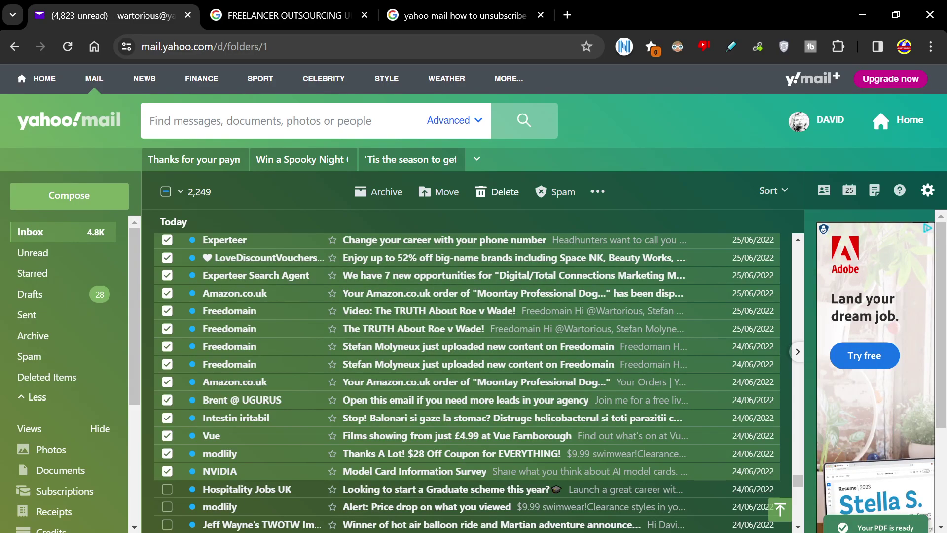
pyautogui.click(497, 192)
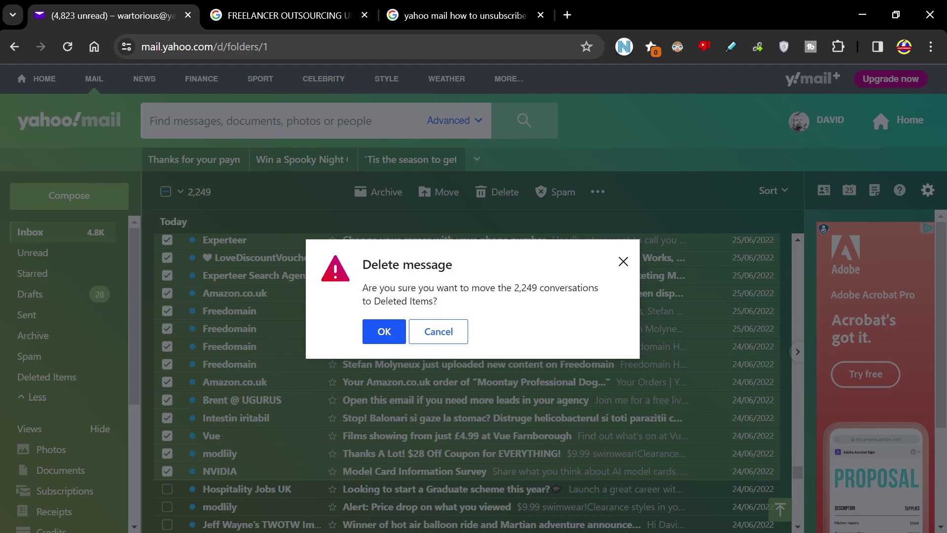
# Step: Confirm moving the 2,249 selected emails to Deleted Items
pyautogui.press('Return')
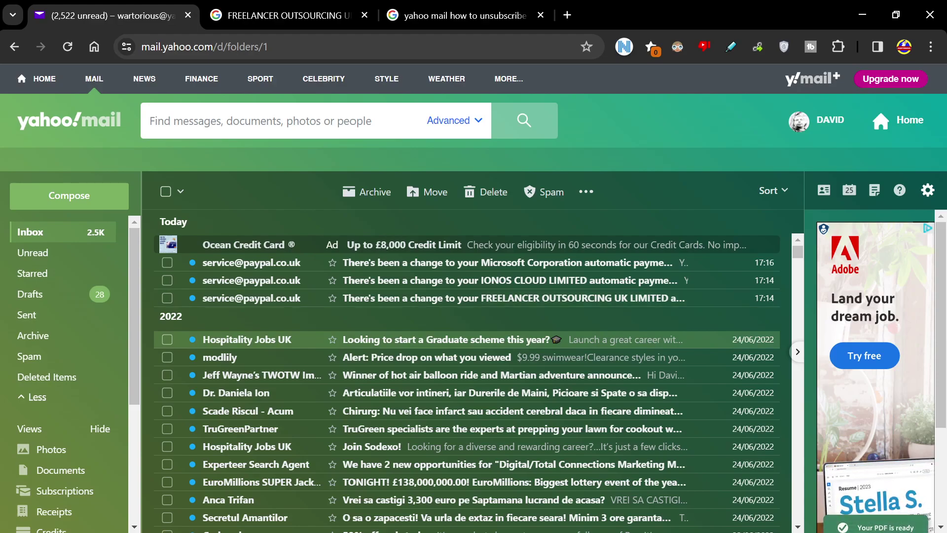
pyautogui.scroll(-2, 466, 369)
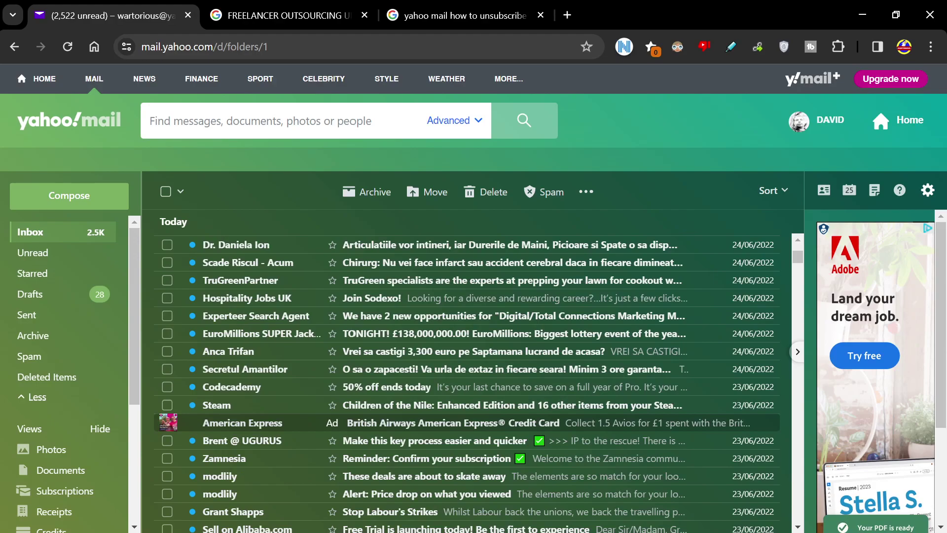